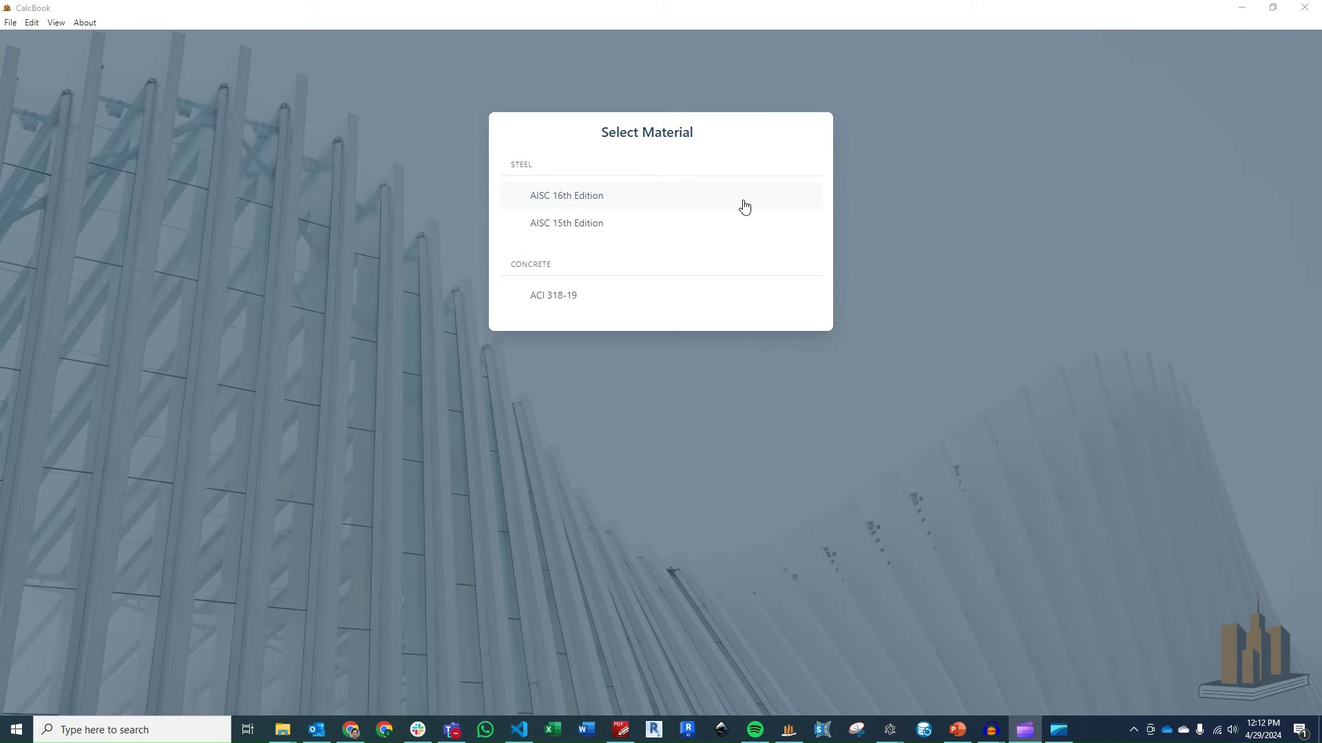
# - Create a Single-Plate Shear Tab calculation under AISC 16th Edition steel connection design
pyautogui.click(743, 205)
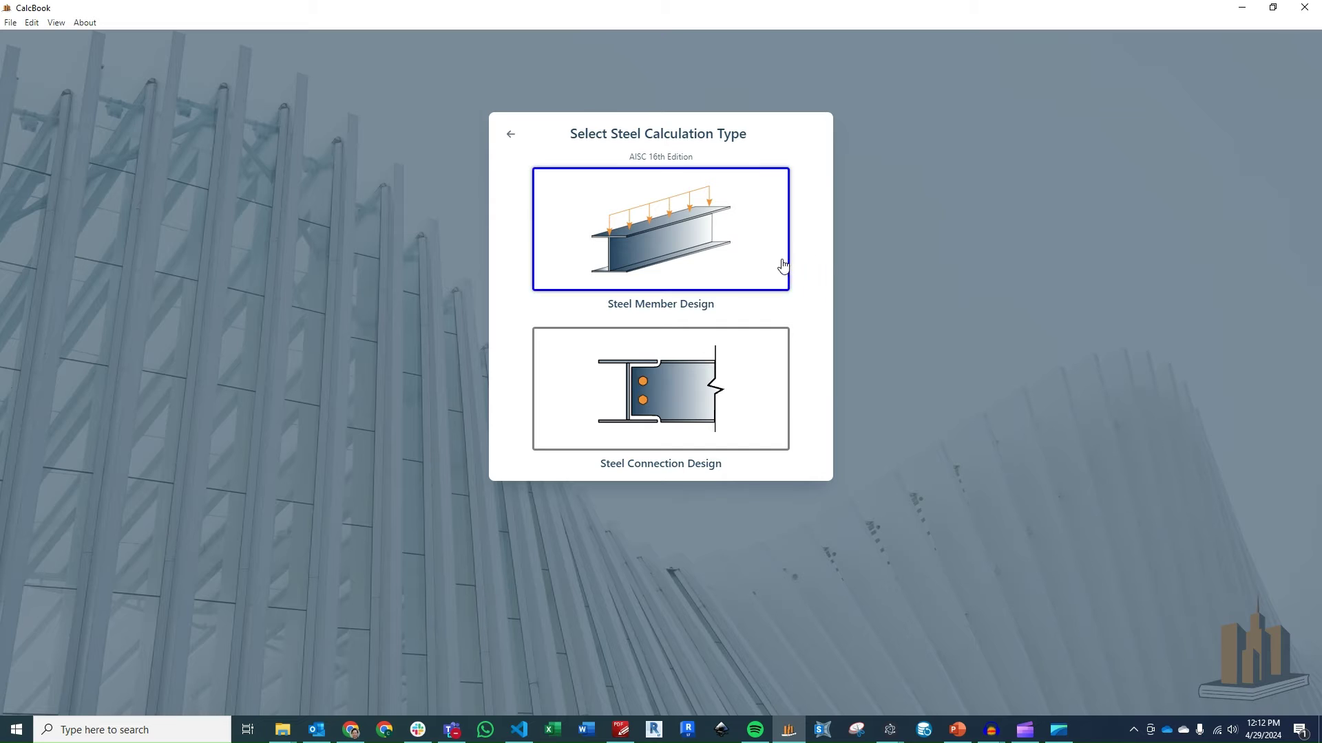
pyautogui.click(714, 413)
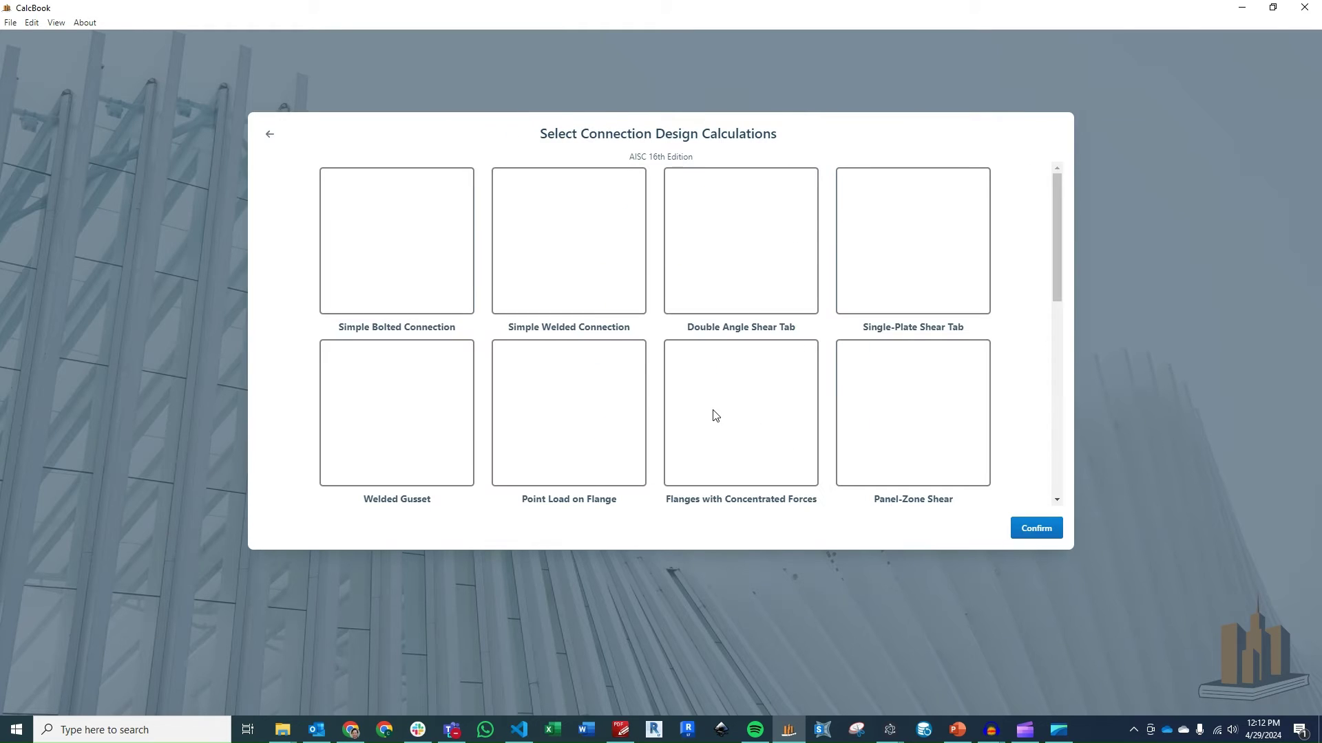
pyautogui.click(922, 262)
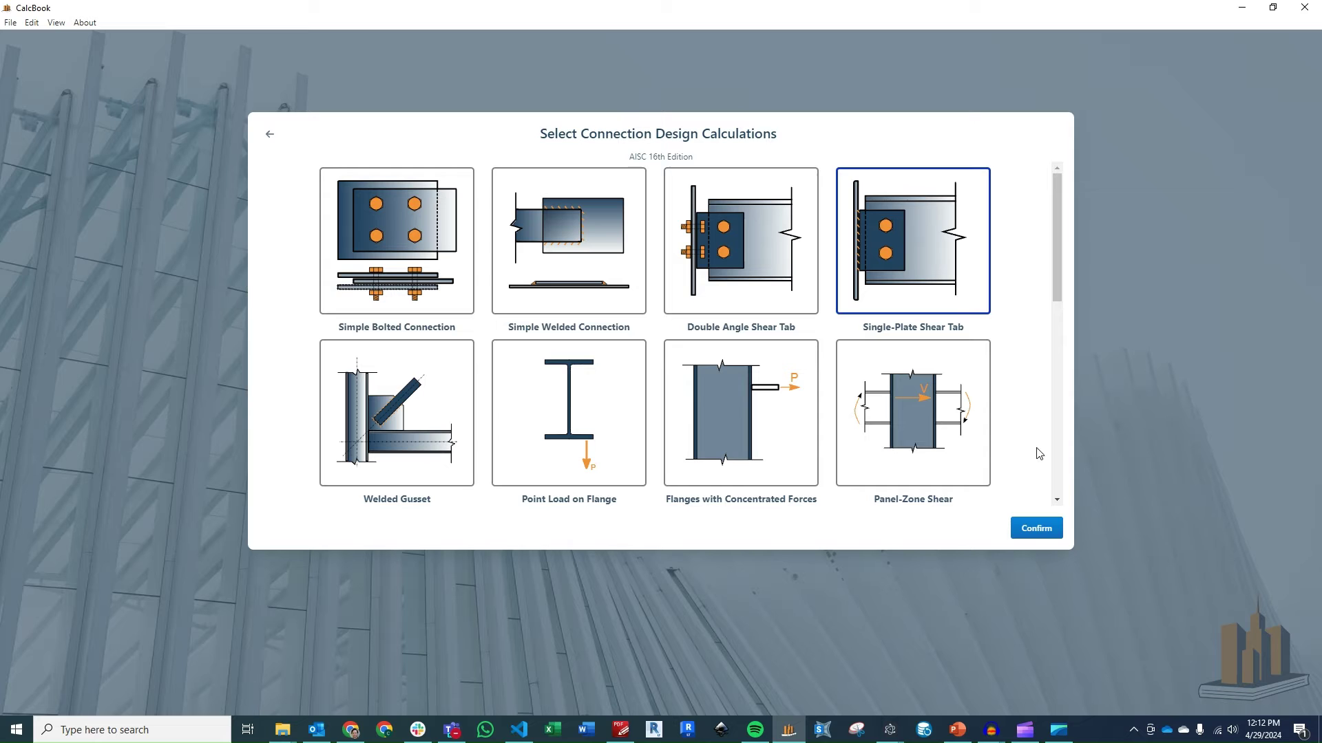
pyautogui.click(1030, 530)
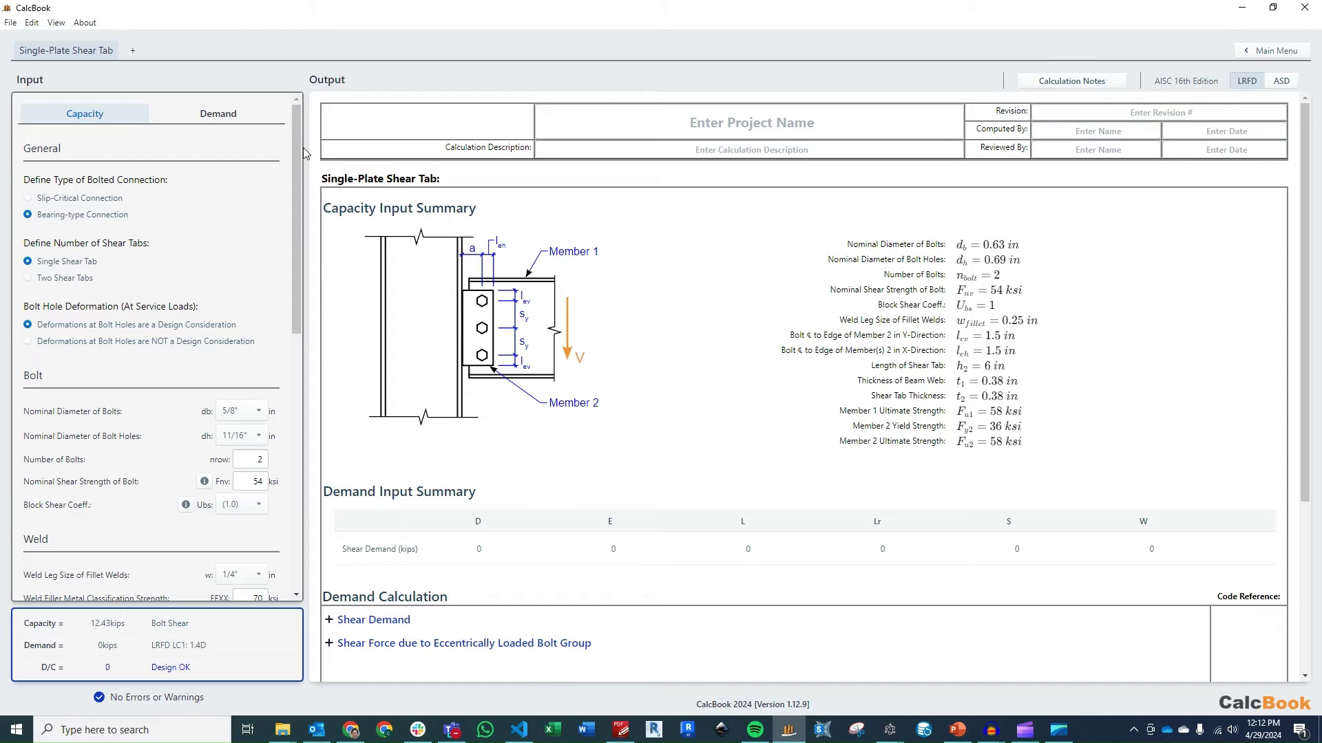
# - Set the bolt diameter to 3/4" with 13/16" bolt holes
pyautogui.moveTo(299, 146); pyautogui.dragTo(296, 156)
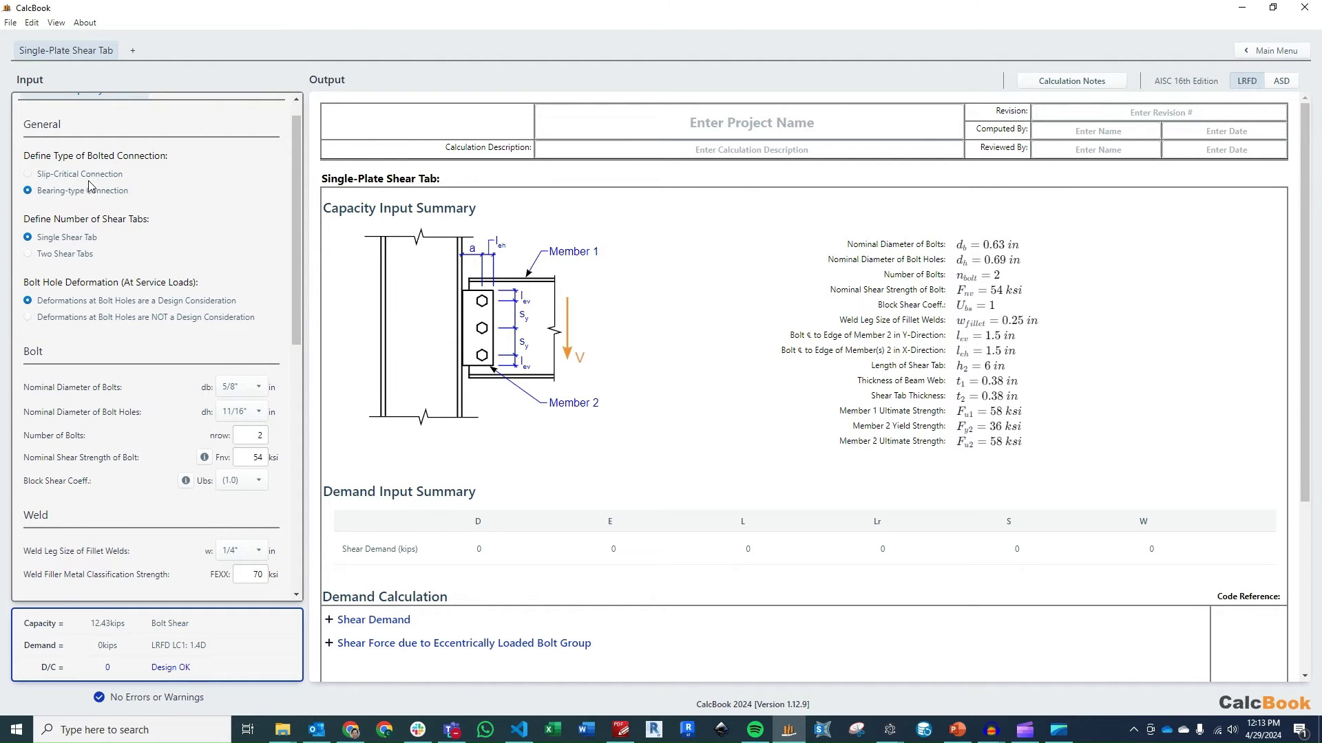
pyautogui.moveTo(297, 140); pyautogui.dragTo(299, 153)
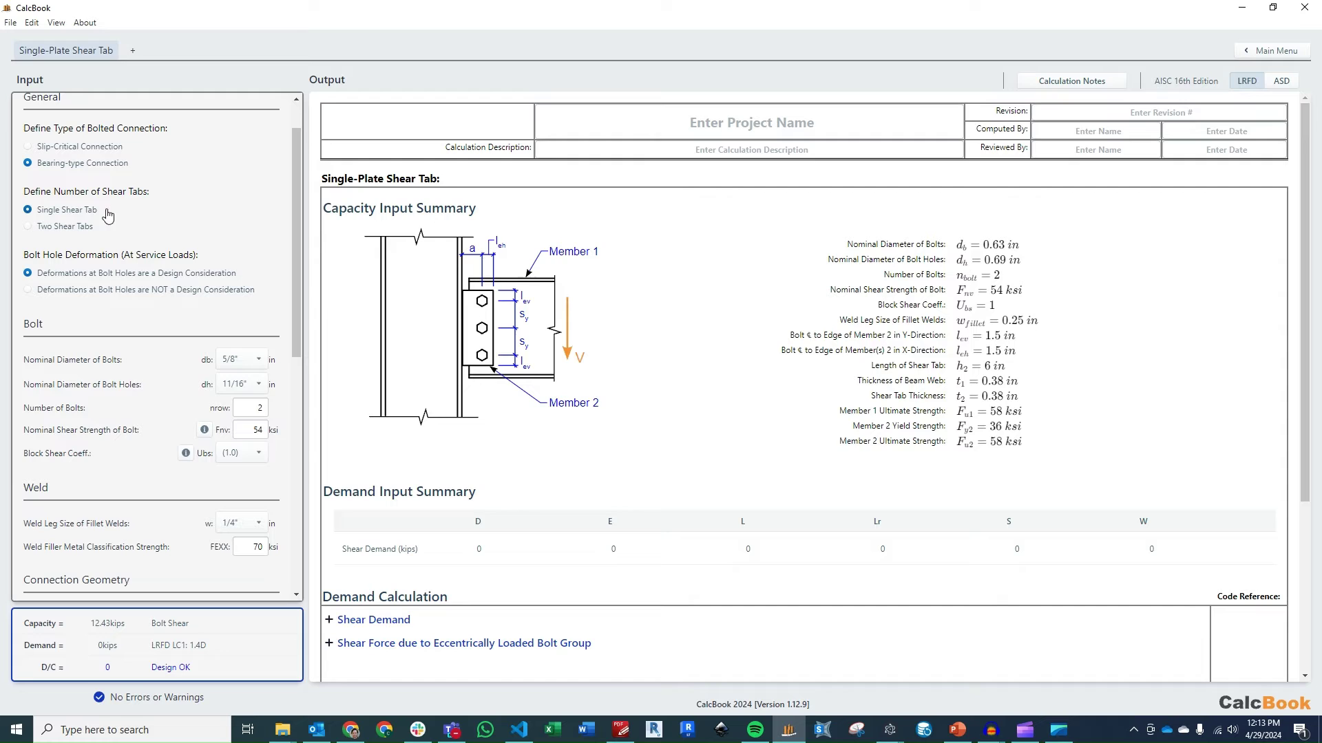
pyautogui.moveTo(298, 167); pyautogui.dragTo(298, 192)
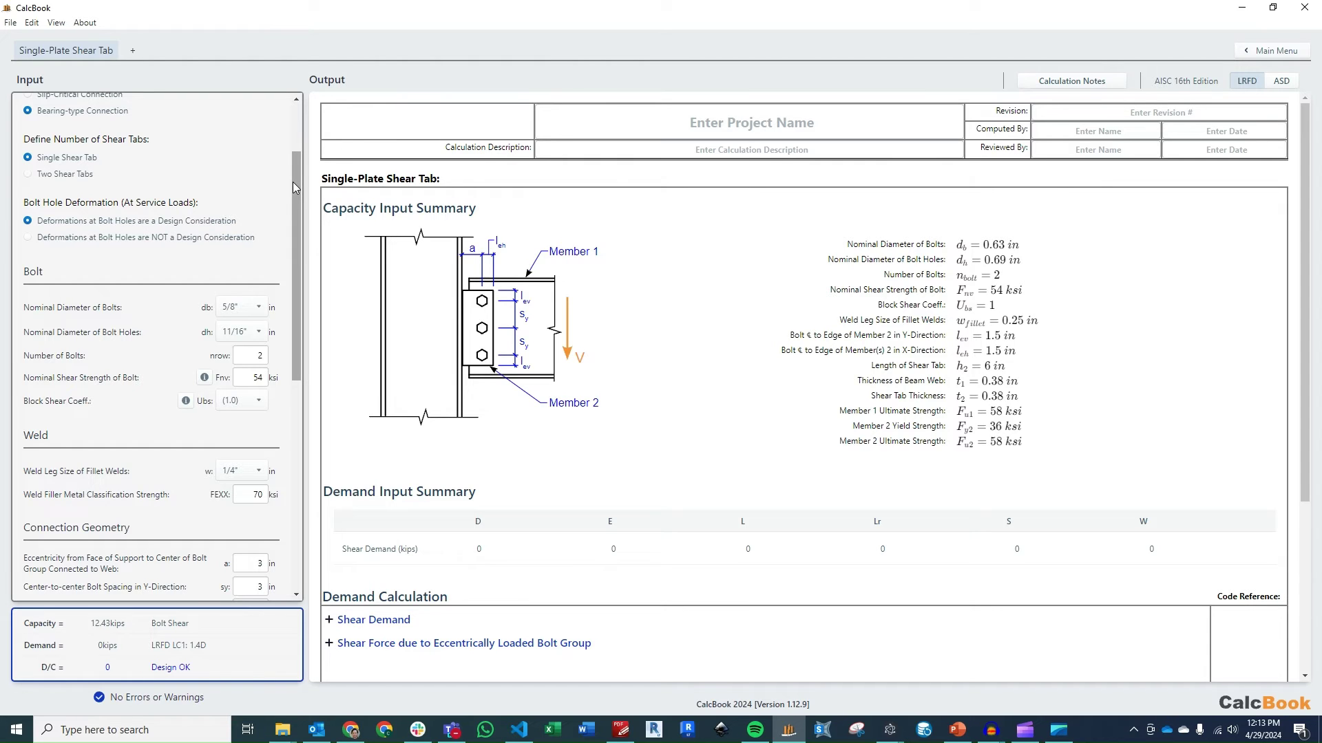
pyautogui.scroll(-3, 292, 182)
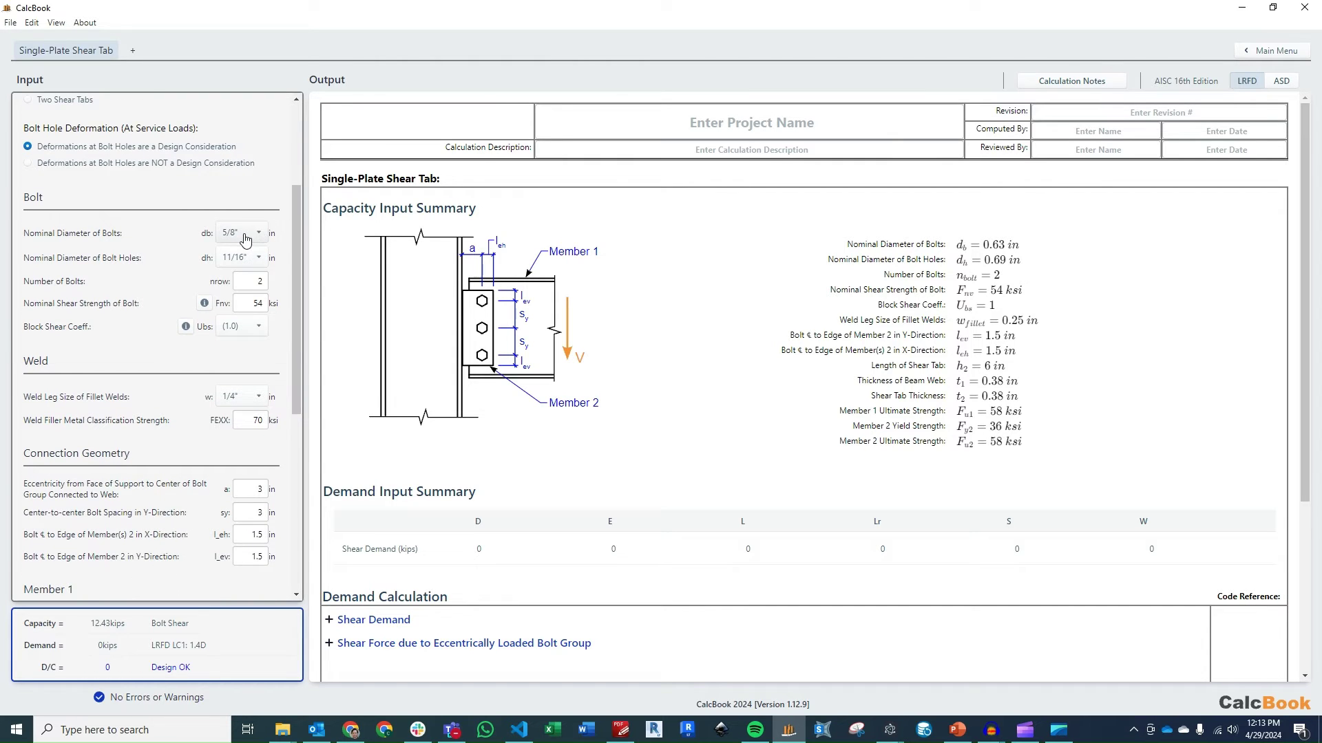
pyautogui.click(245, 237)
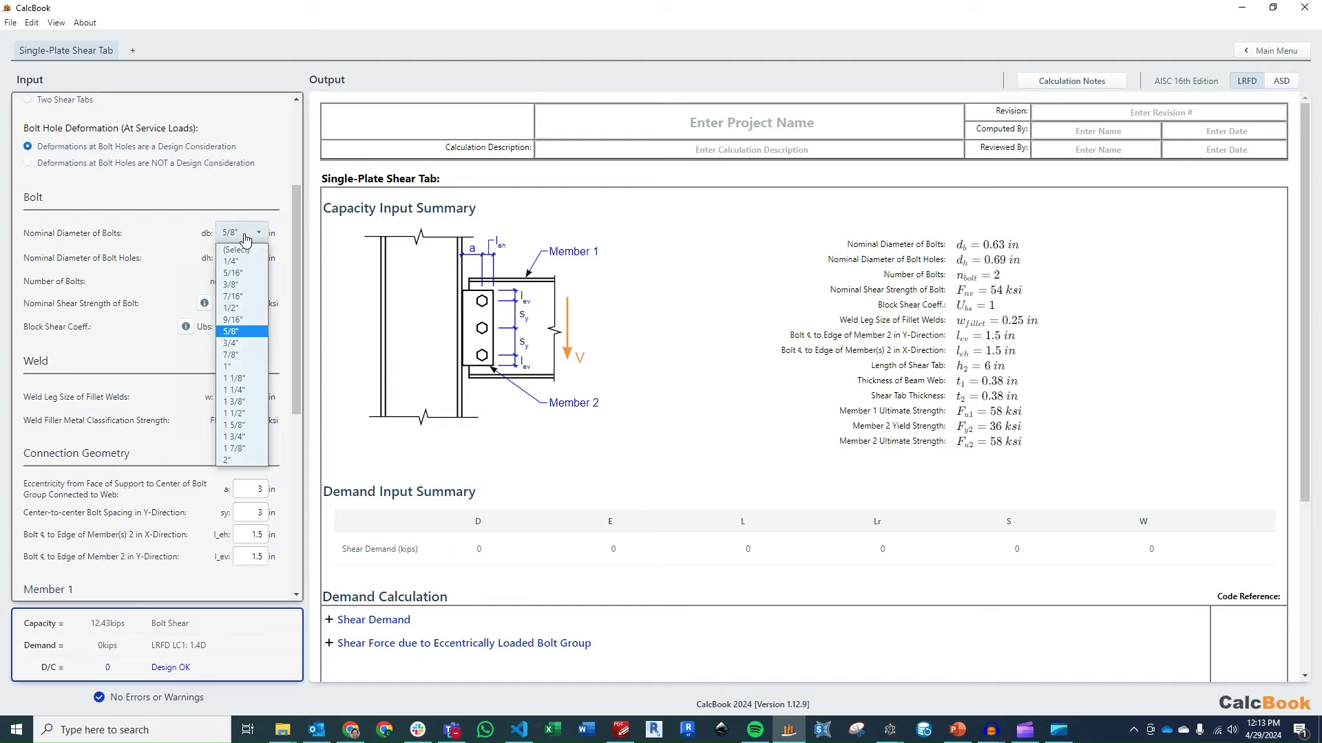
pyautogui.click(243, 344)
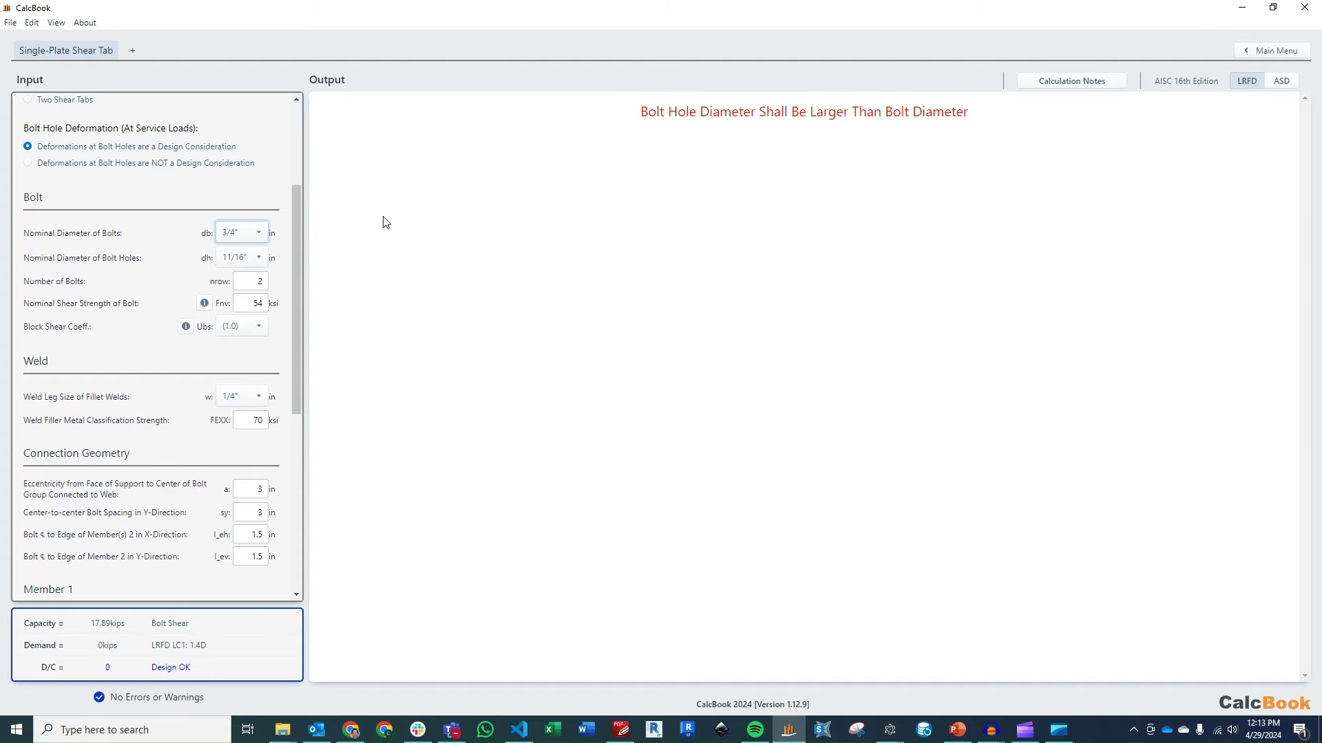
pyautogui.click(255, 259)
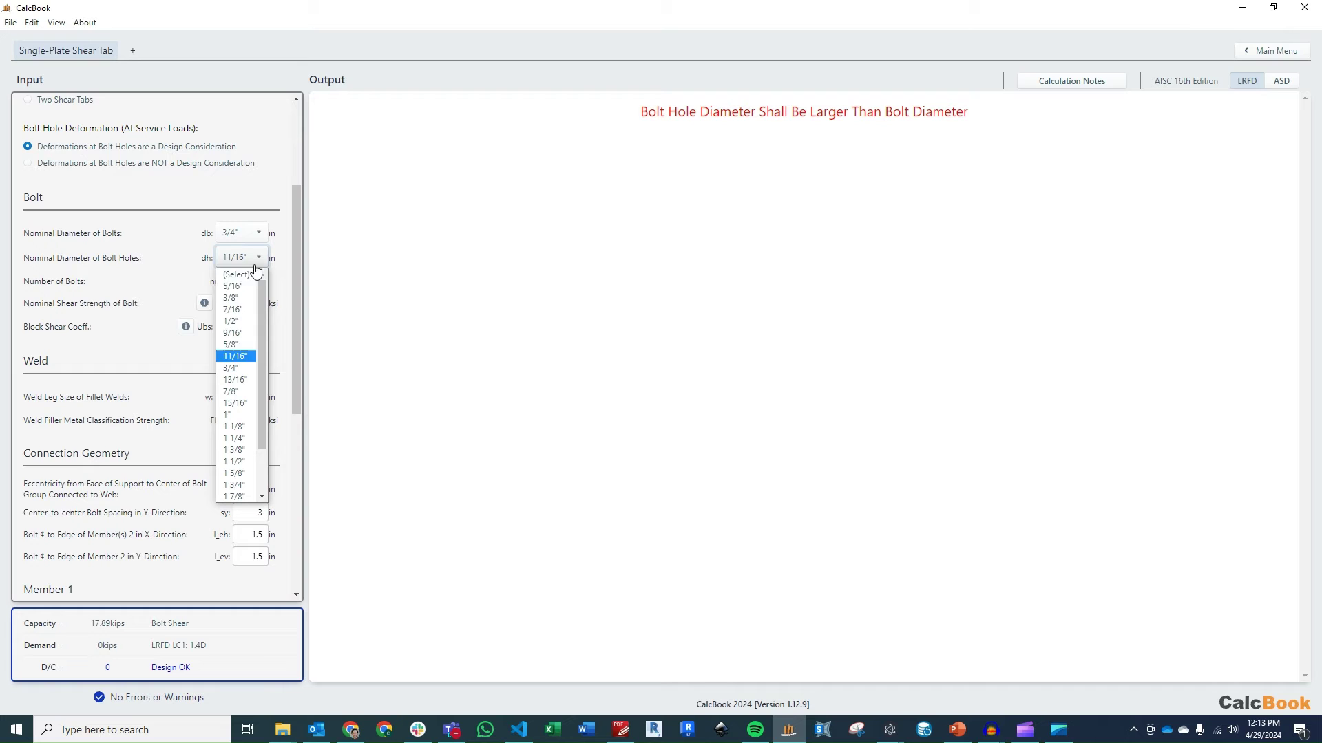
pyautogui.press('Escape')
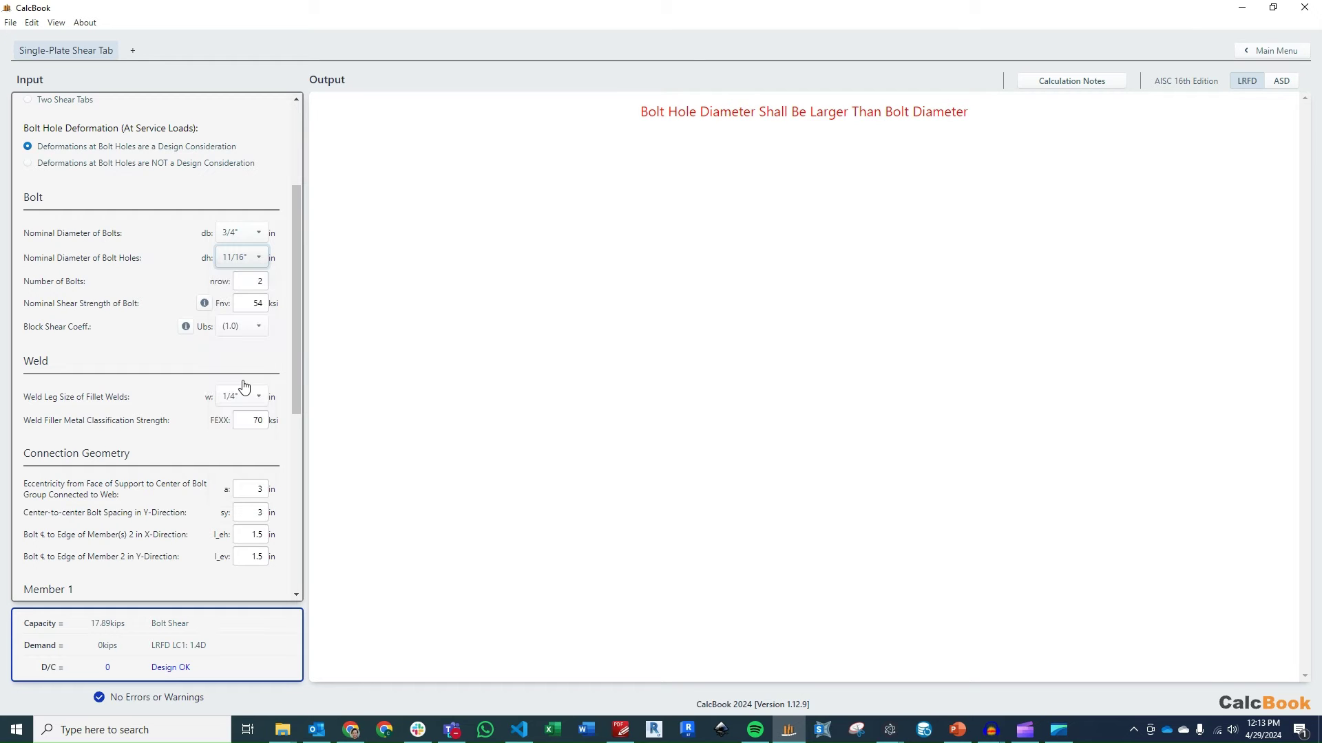
# - Enter 4 as the number of bolts and check the Fnv bolt shear strength reference table
pyautogui.click(262, 282)
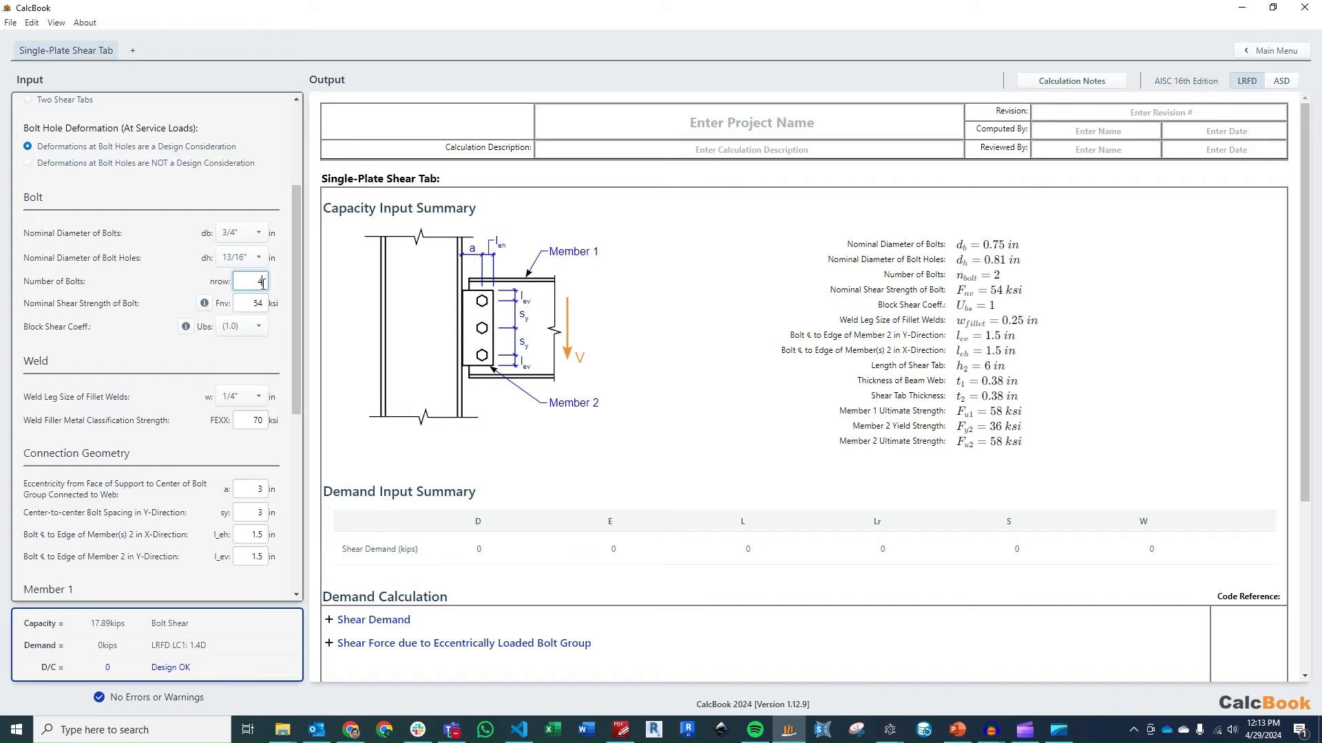
pyautogui.write('4')
pyautogui.click(253, 304)
pyautogui.click(205, 304)
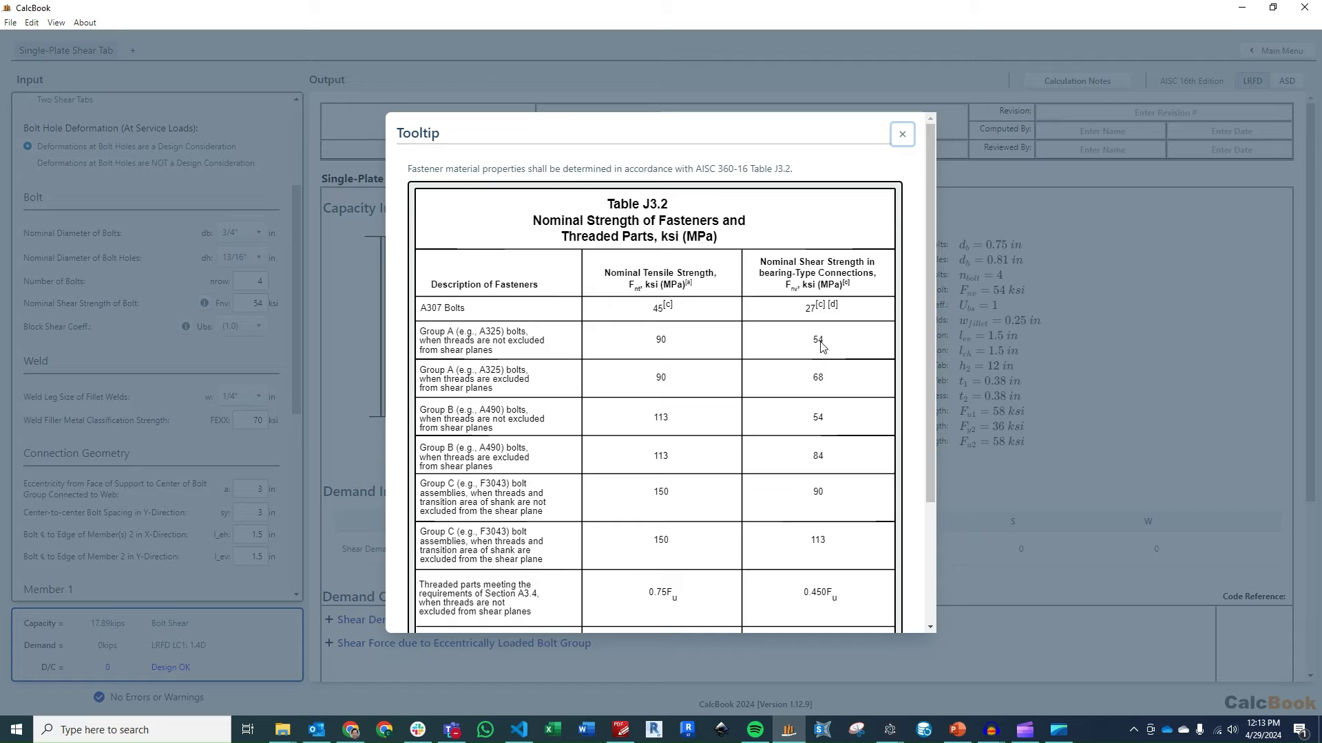
pyautogui.click(902, 133)
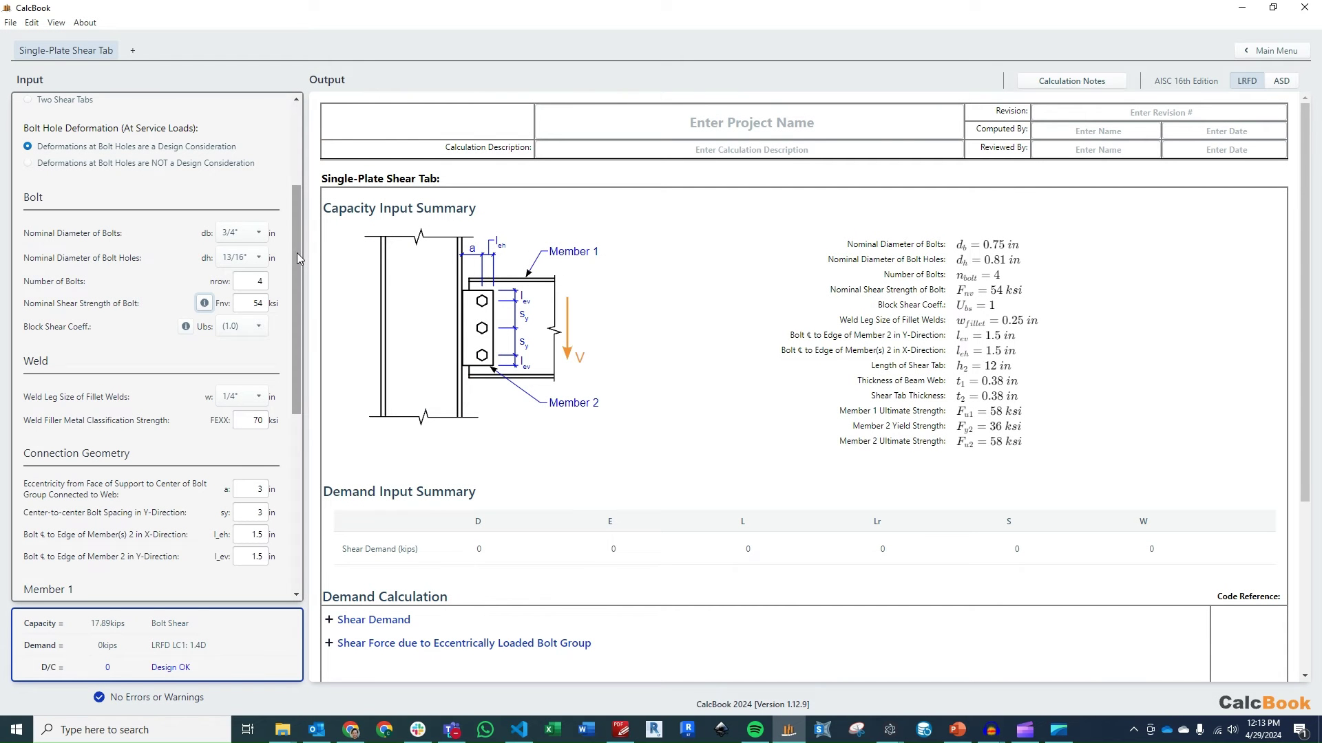
pyautogui.moveTo(296, 253); pyautogui.dragTo(299, 306)
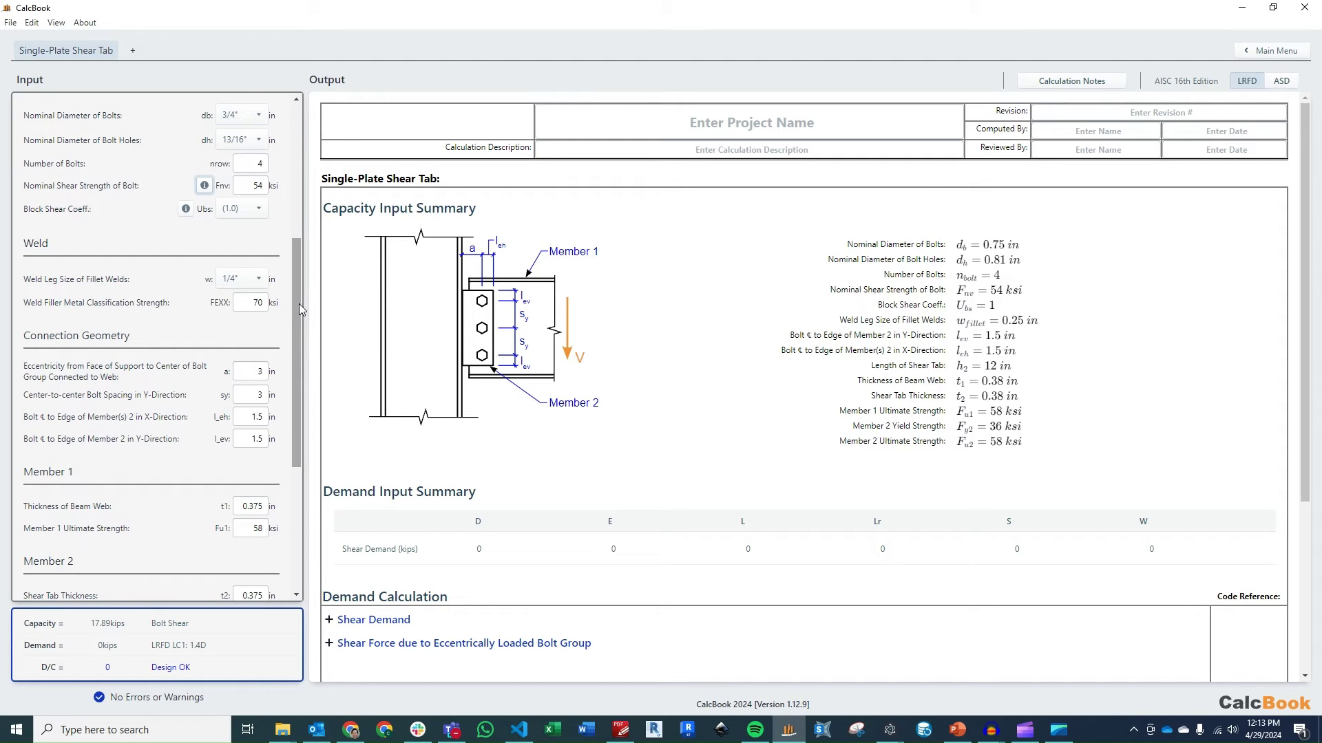
# - Set the vertical edge distance to 1.25 in
pyautogui.click(263, 283)
pyautogui.click(262, 283)
pyautogui.moveTo(295, 263); pyautogui.dragTo(295, 285)
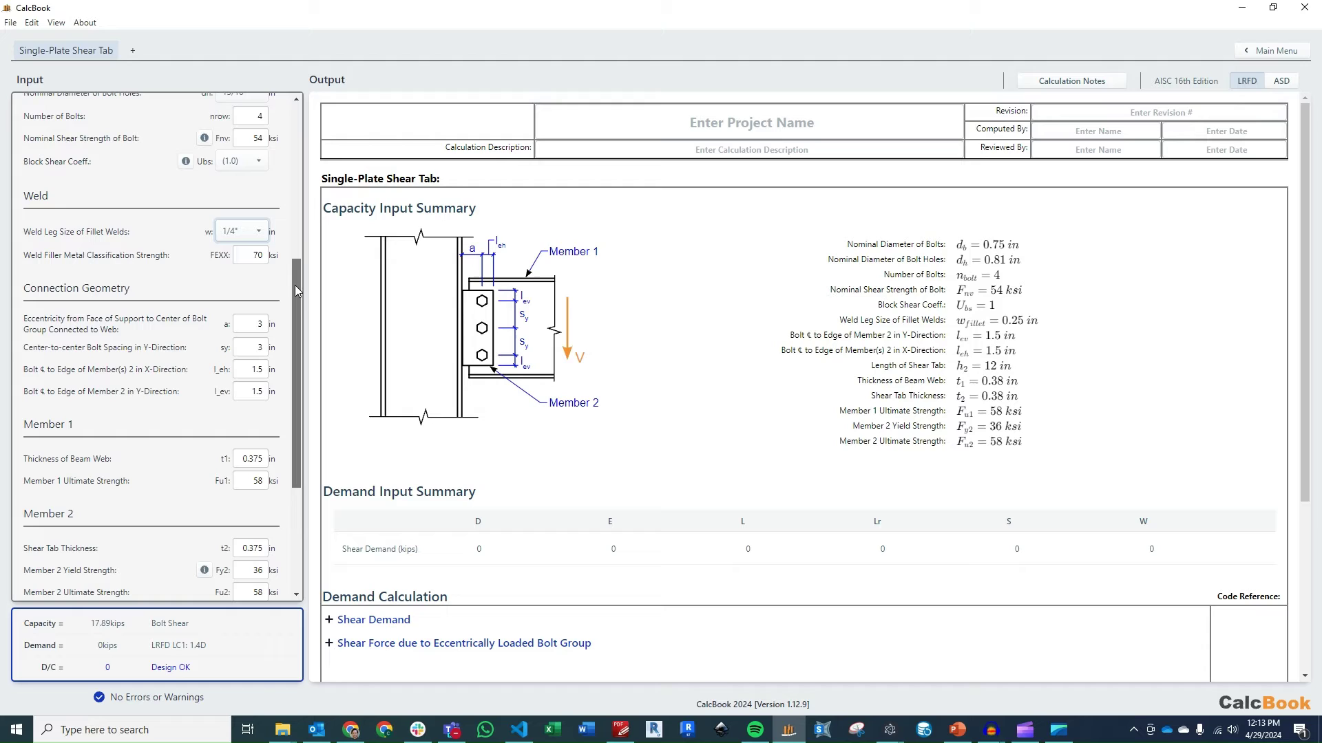
pyautogui.moveTo(295, 285); pyautogui.dragTo(299, 296)
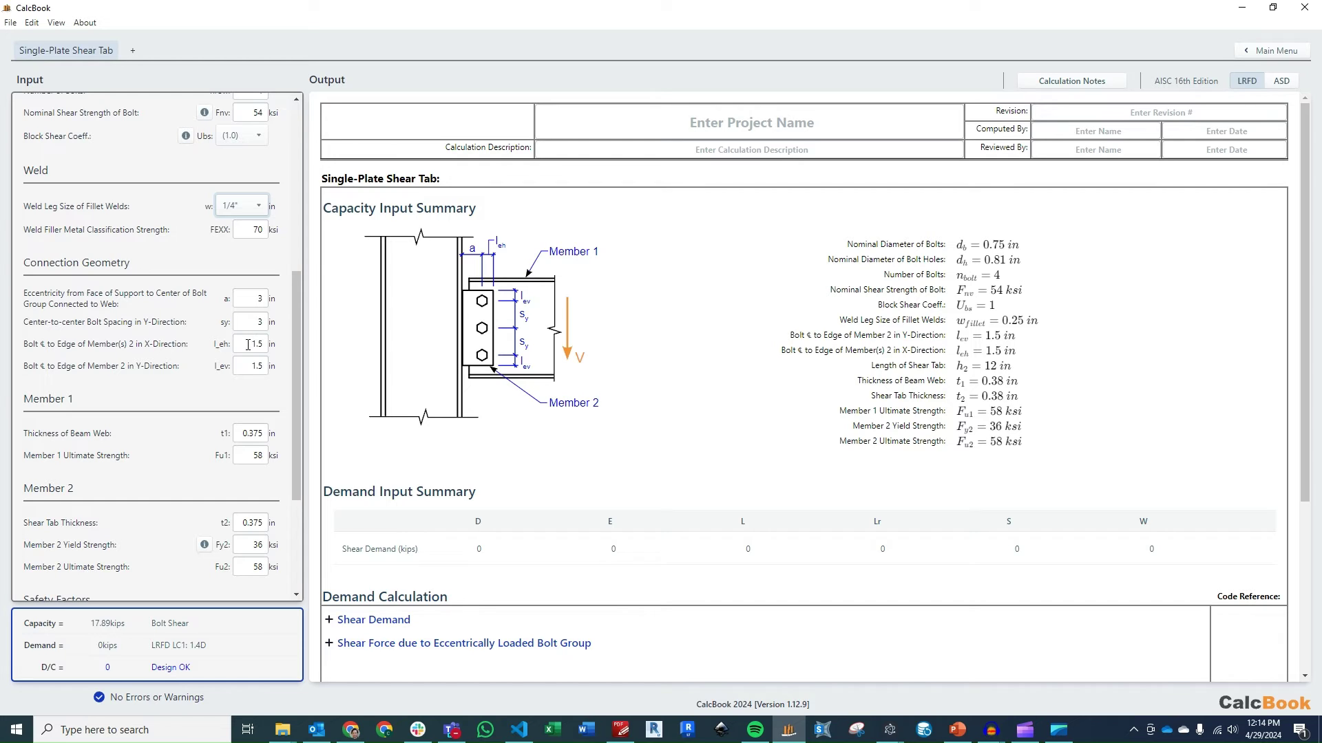
pyautogui.moveTo(248, 345); pyautogui.dragTo(263, 346)
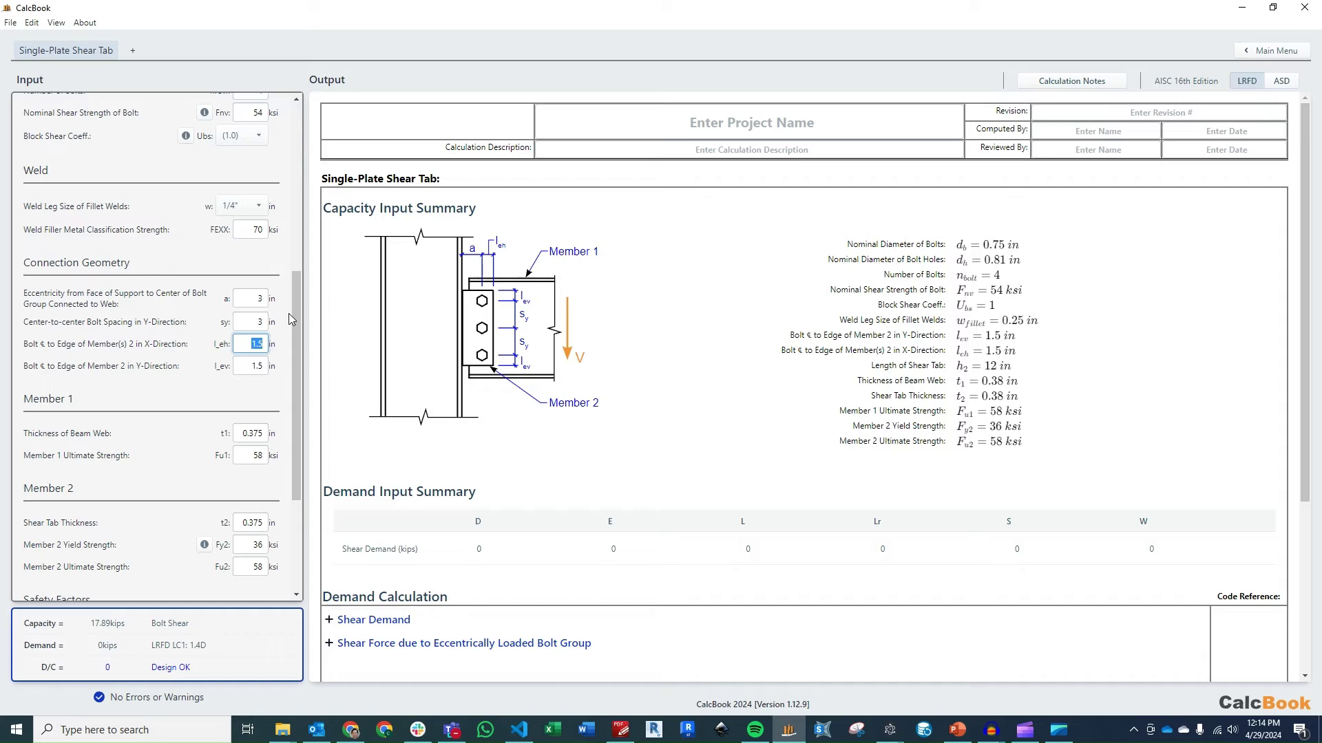
pyautogui.moveTo(249, 367); pyautogui.dragTo(274, 368)
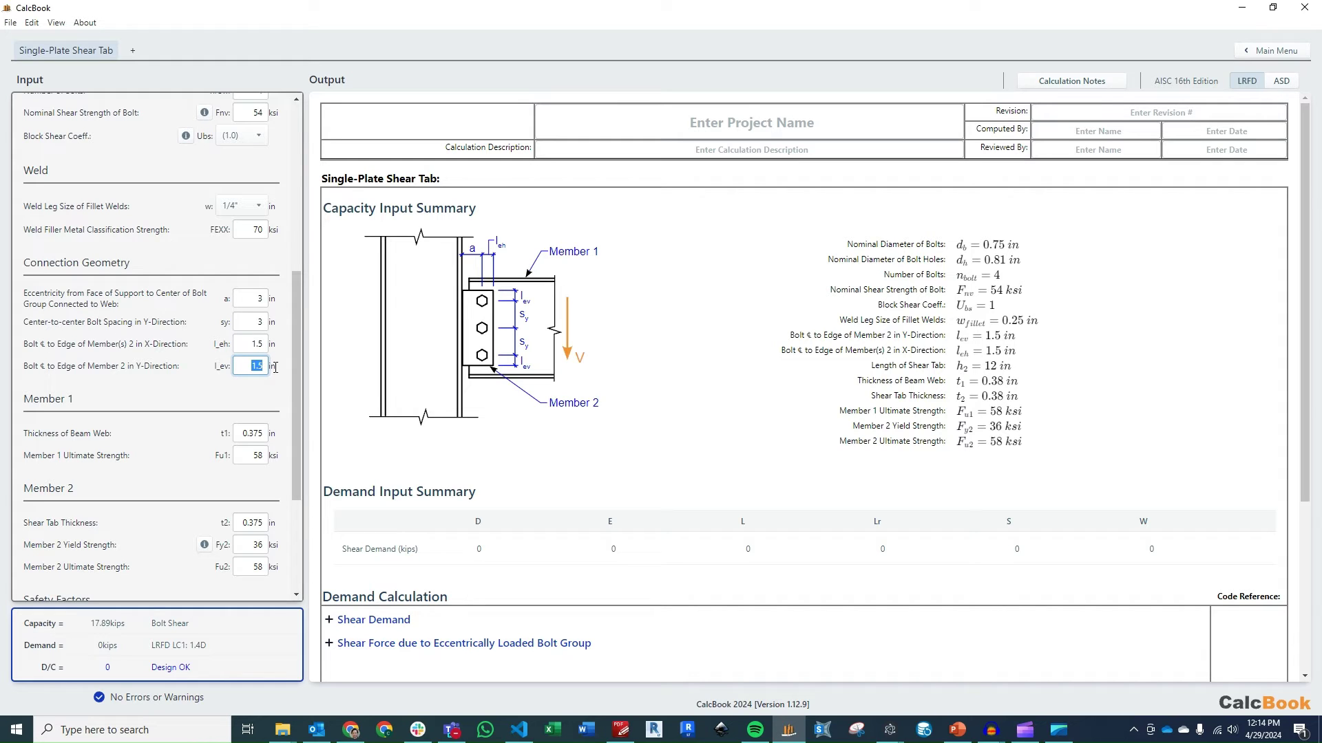
pyautogui.write('1')
pyautogui.click(263, 403)
# - Set the beam web thickness to 0.370 in and Member 1 ultimate strength to 65 ksi
pyautogui.moveTo(298, 311); pyautogui.dragTo(290, 343)
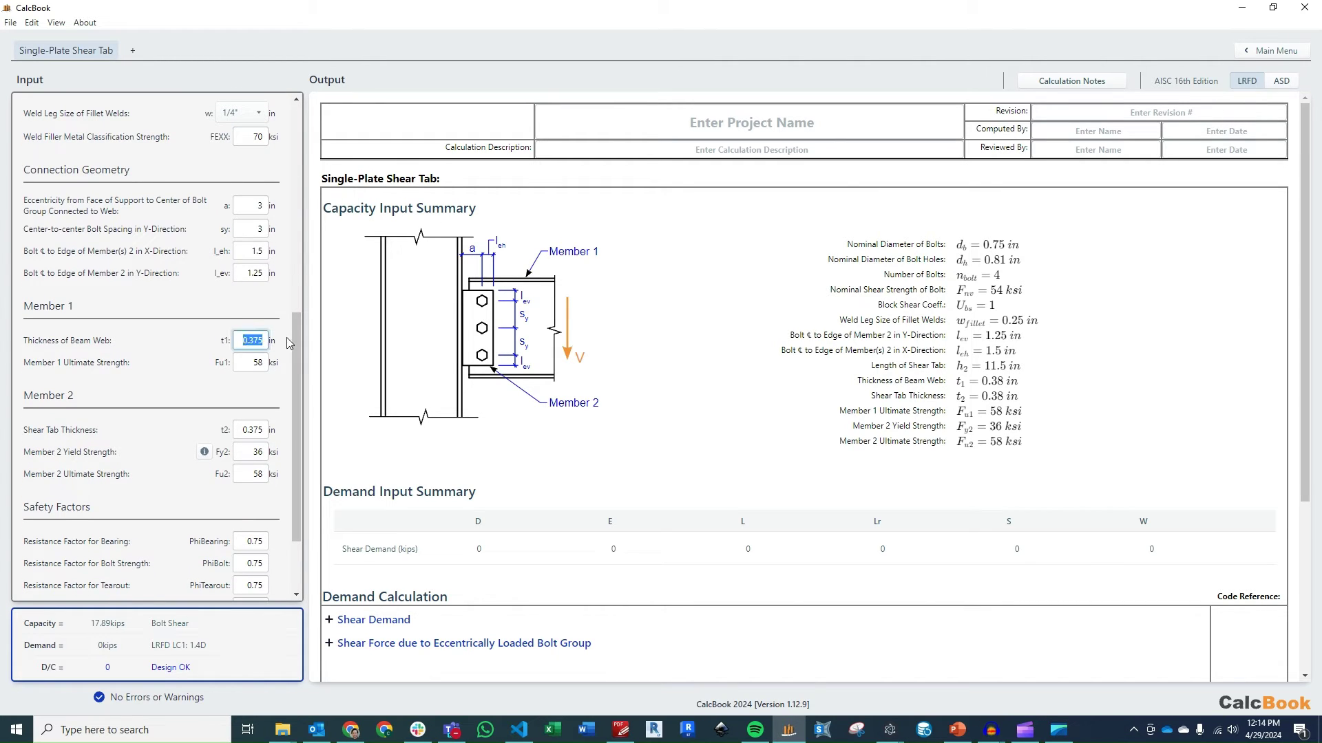
pyautogui.write('0.370')
pyautogui.click(254, 361)
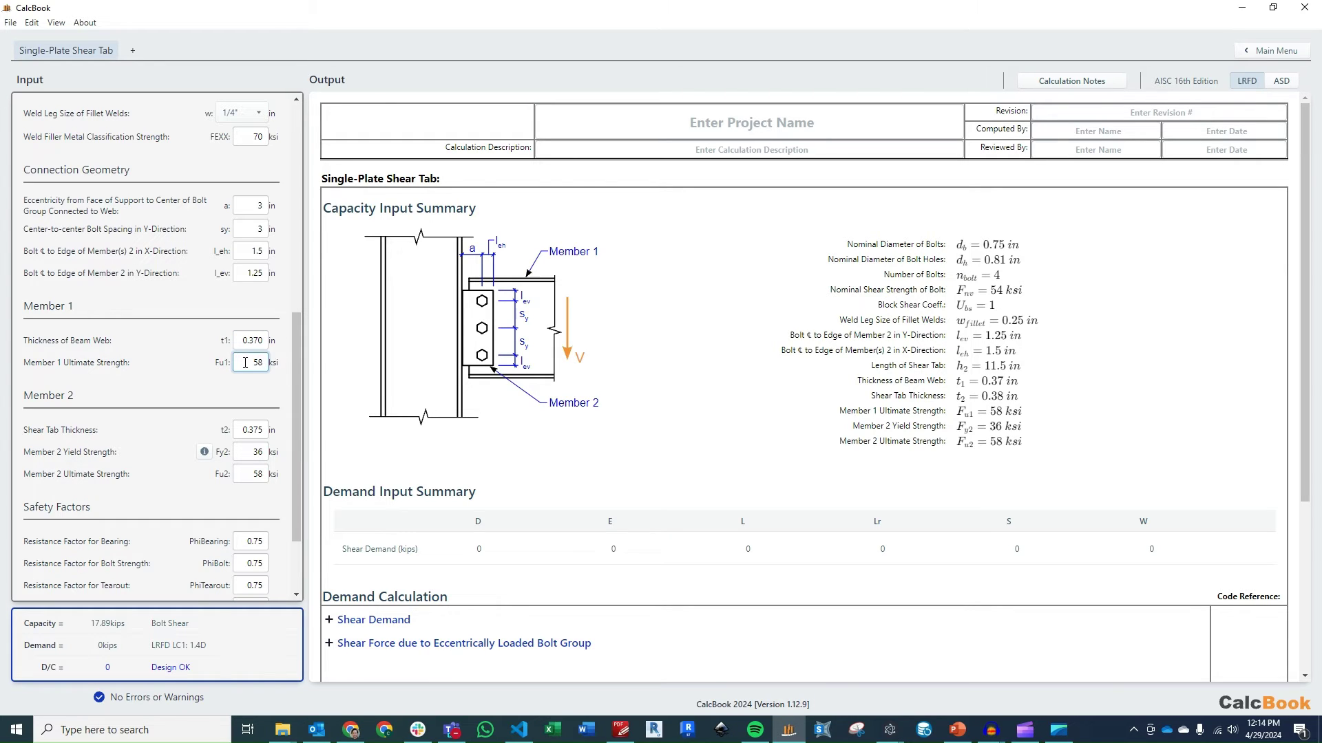
pyautogui.doubleClick(255, 363)
pyautogui.write('65')
pyautogui.click(241, 395)
# - Change the shear tab thickness t2 to 0.3125 in
pyautogui.moveTo(291, 345); pyautogui.dragTo(292, 369)
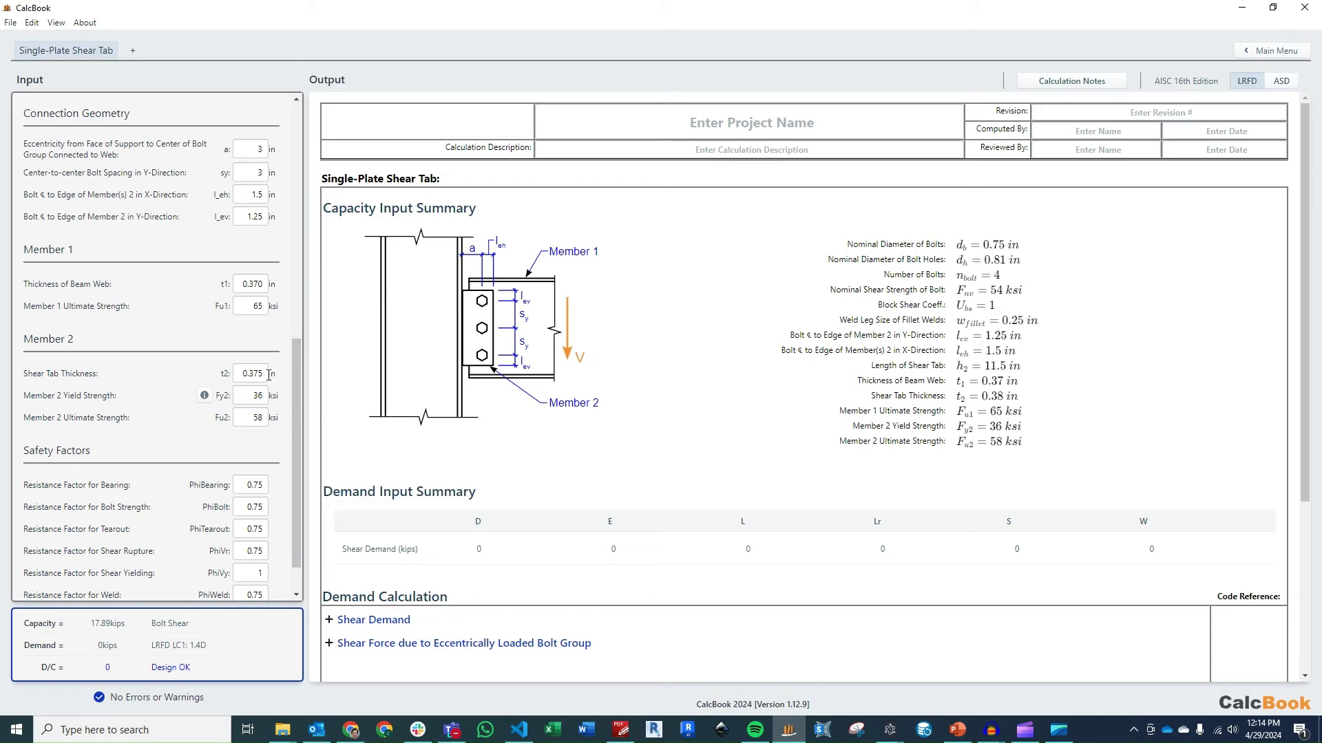
pyautogui.doubleClick(264, 373)
pyautogui.write('0.3125')
pyautogui.click(254, 395)
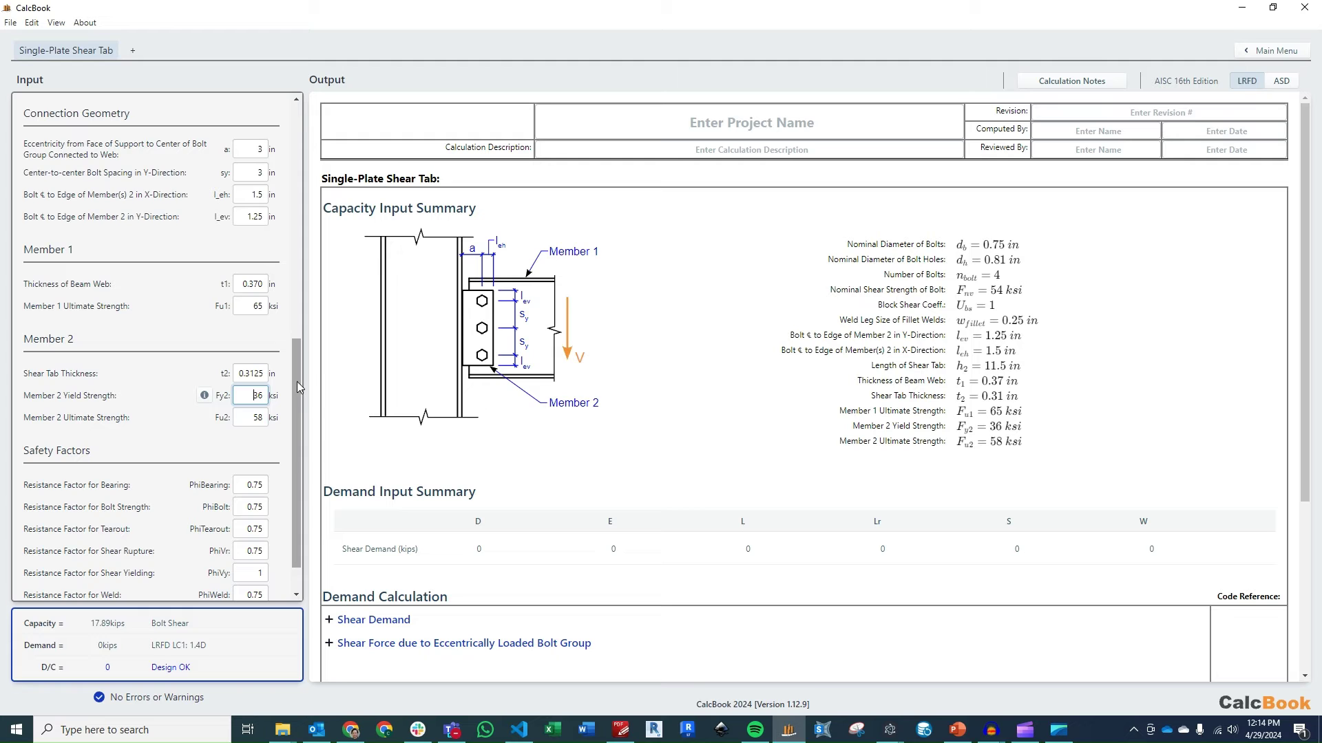
pyautogui.moveTo(302, 374); pyautogui.dragTo(317, 113)
# - On the Demand inputs, set load combinations to None and design load P to 62.5 kips
pyautogui.click(229, 114)
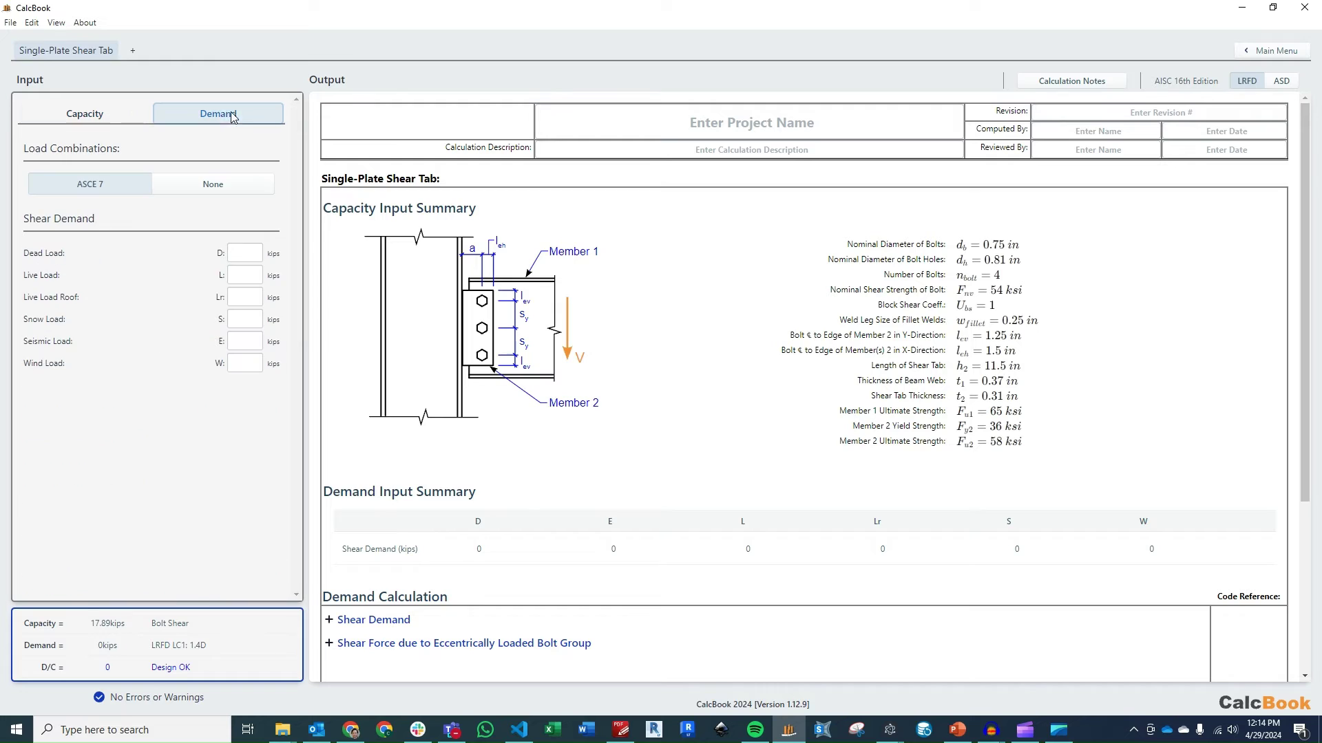
pyautogui.click(216, 190)
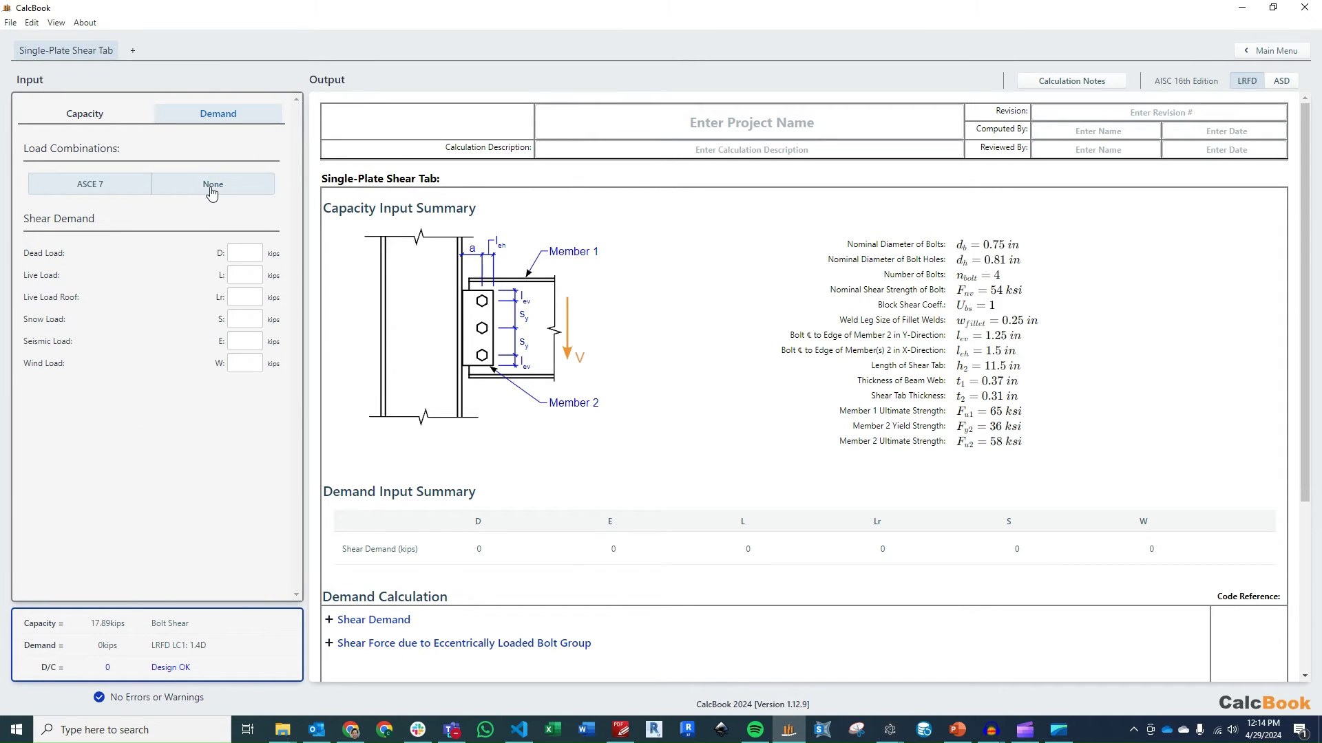
pyautogui.click(246, 250)
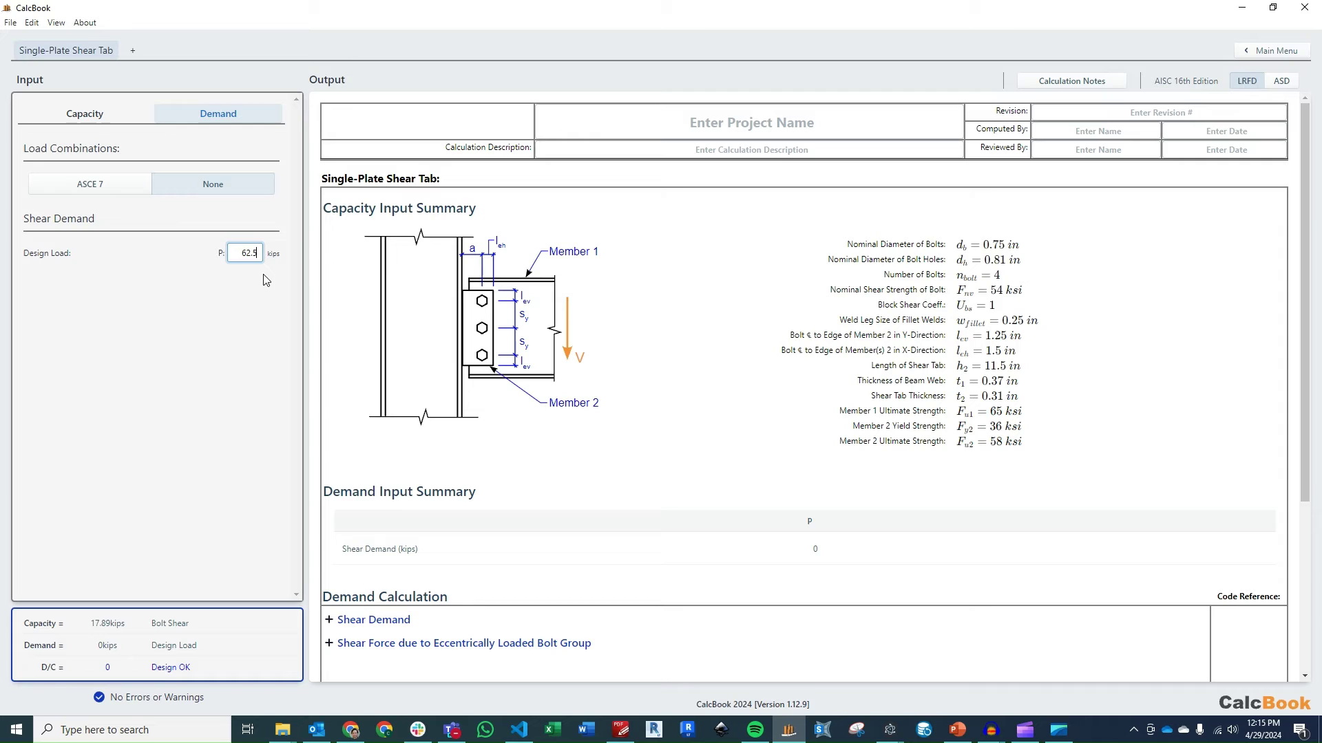
pyautogui.write('62.5')
pyautogui.press('Return')
# - Scroll the Output panel and show the Calculation Notes listing the checked limit states
pyautogui.scroll(-2, 734, 285)
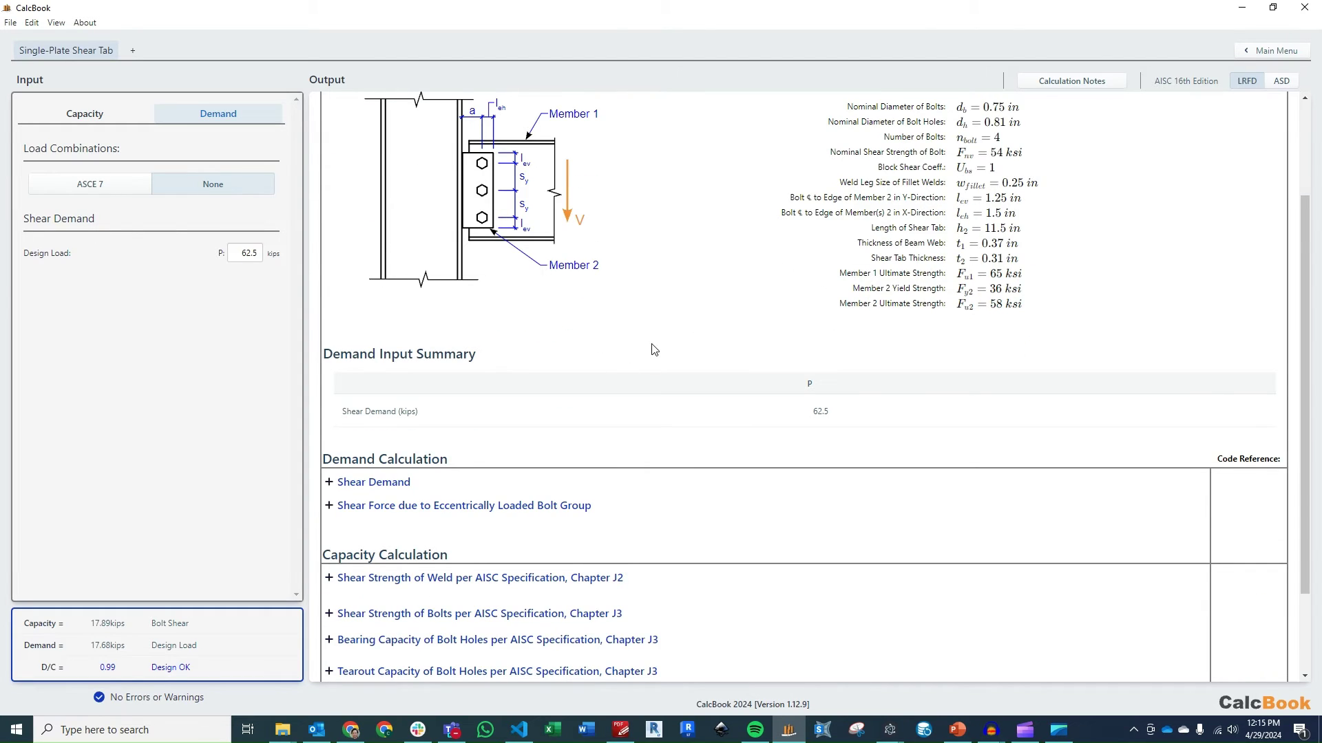
pyautogui.scroll(-1, 654, 351)
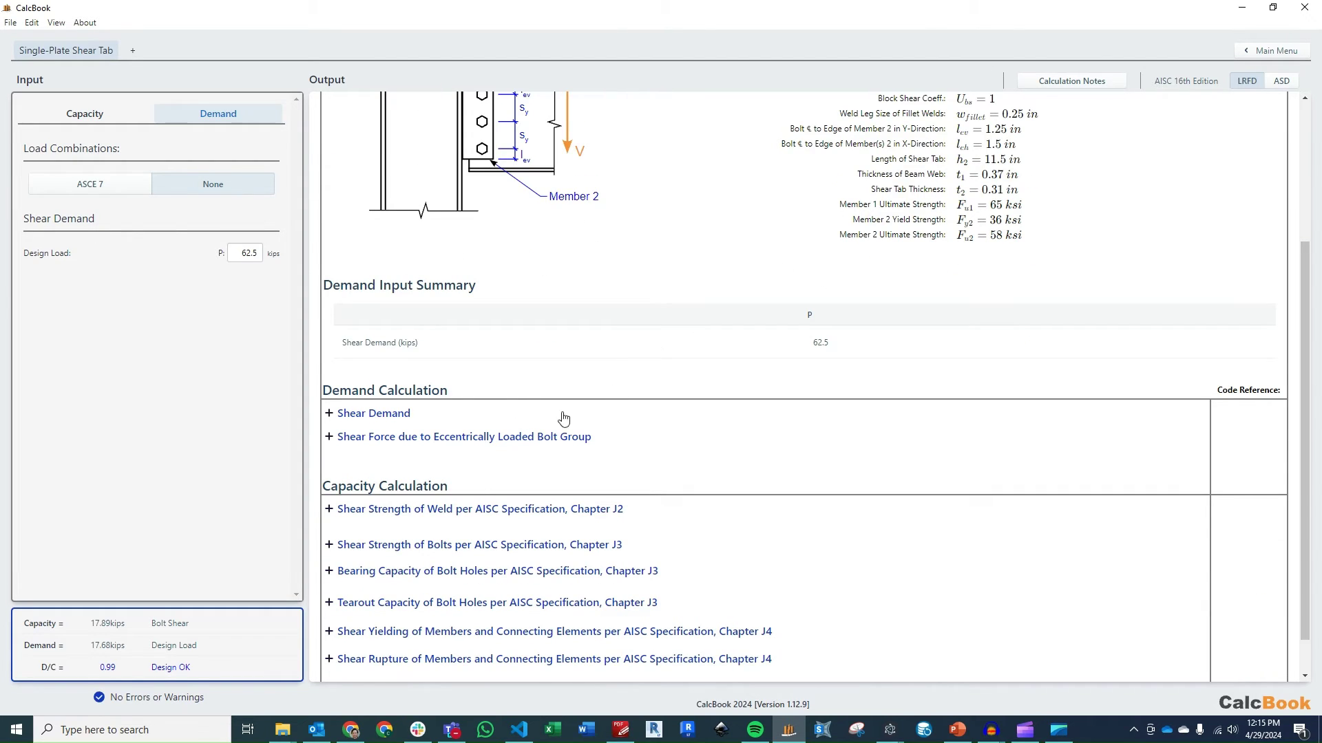
pyautogui.click(1106, 81)
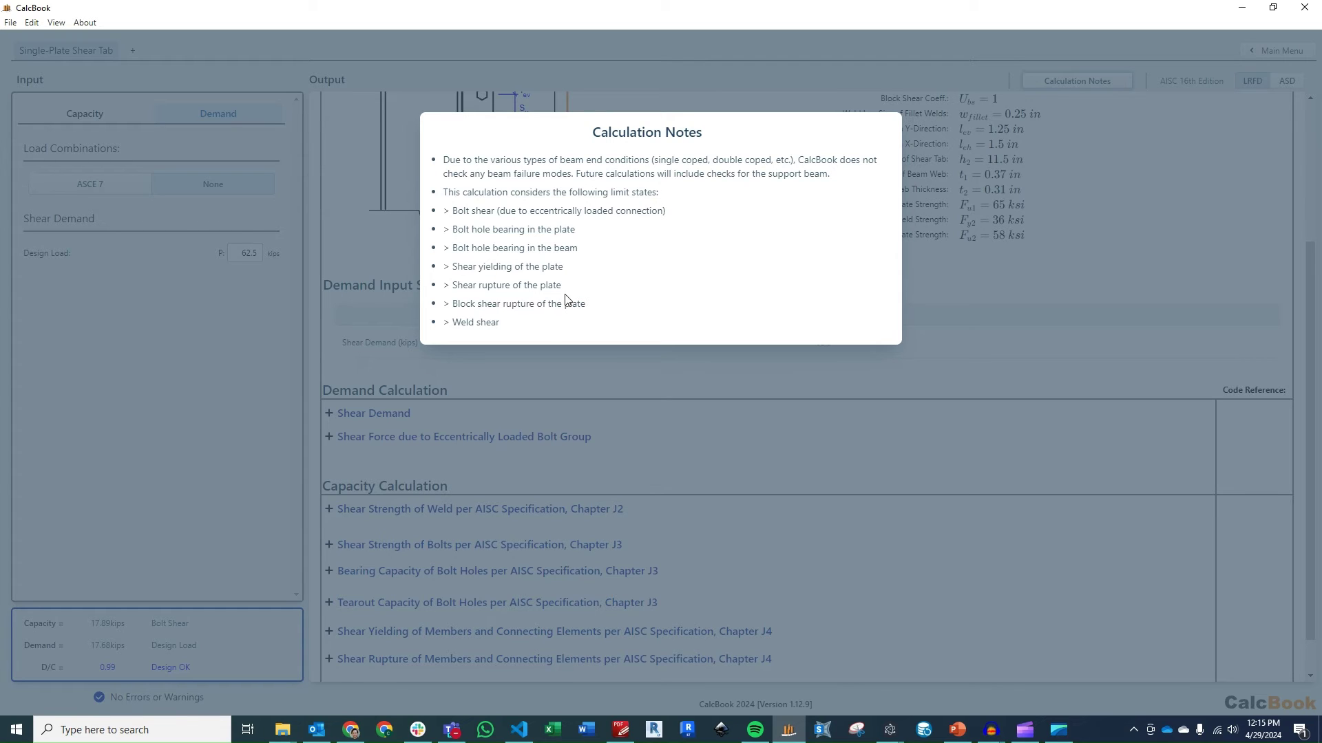
# - Close the notes and expand Shear Demand, the eccentric bolt group and AISC Manual Part 10 sections
pyautogui.click(1089, 226)
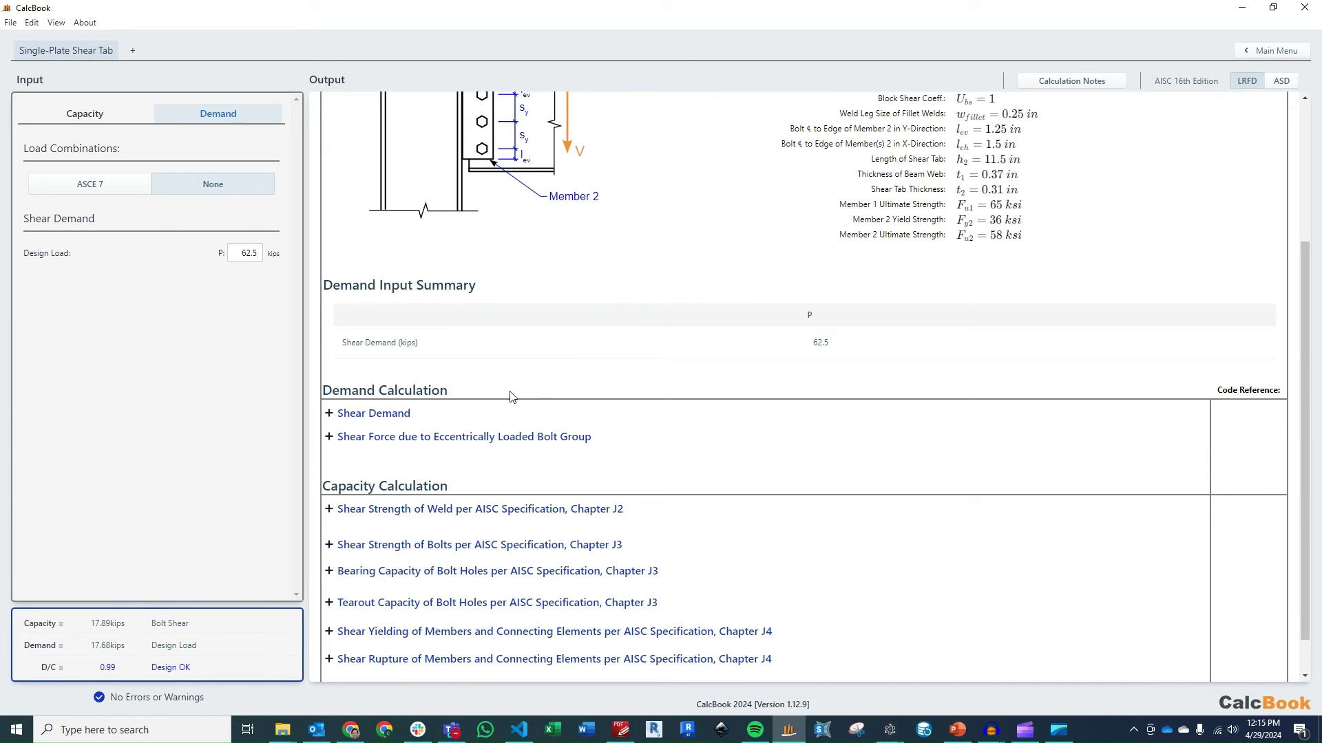
pyautogui.click(419, 412)
pyautogui.scroll(-1, 478, 462)
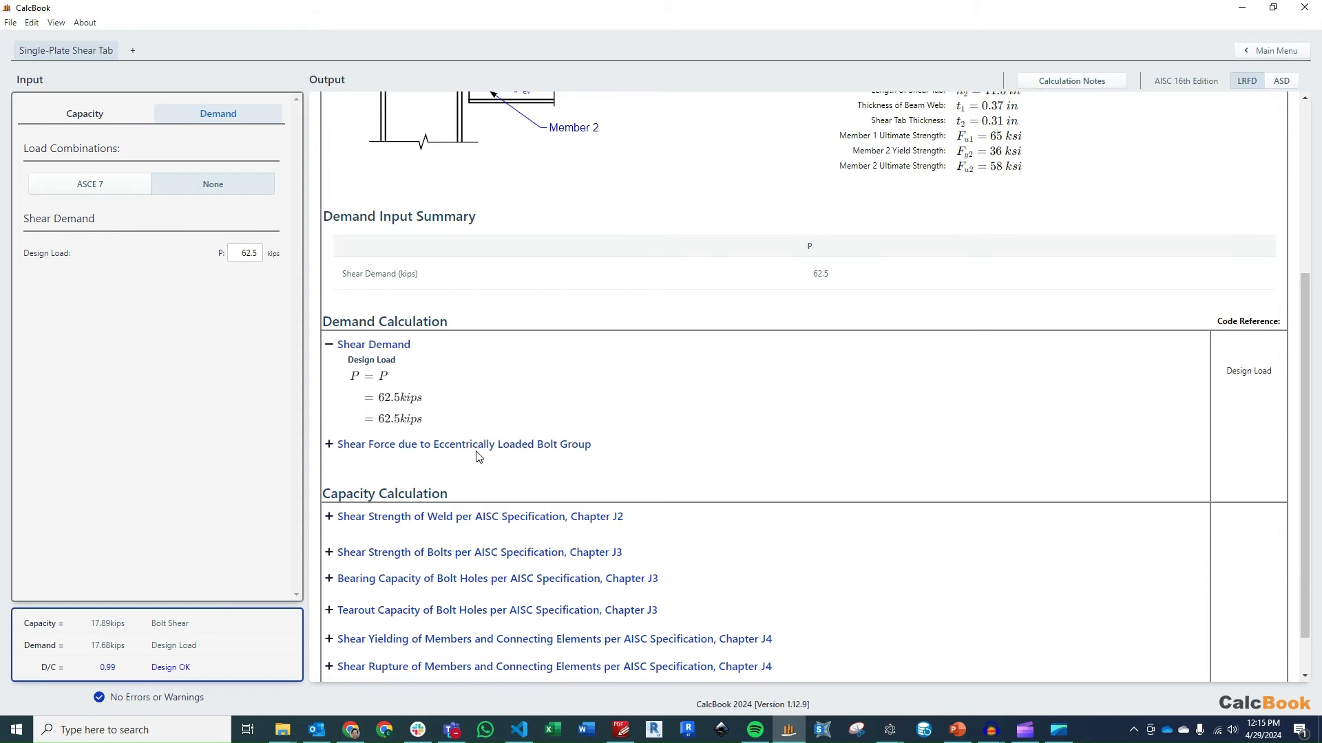
pyautogui.click(468, 446)
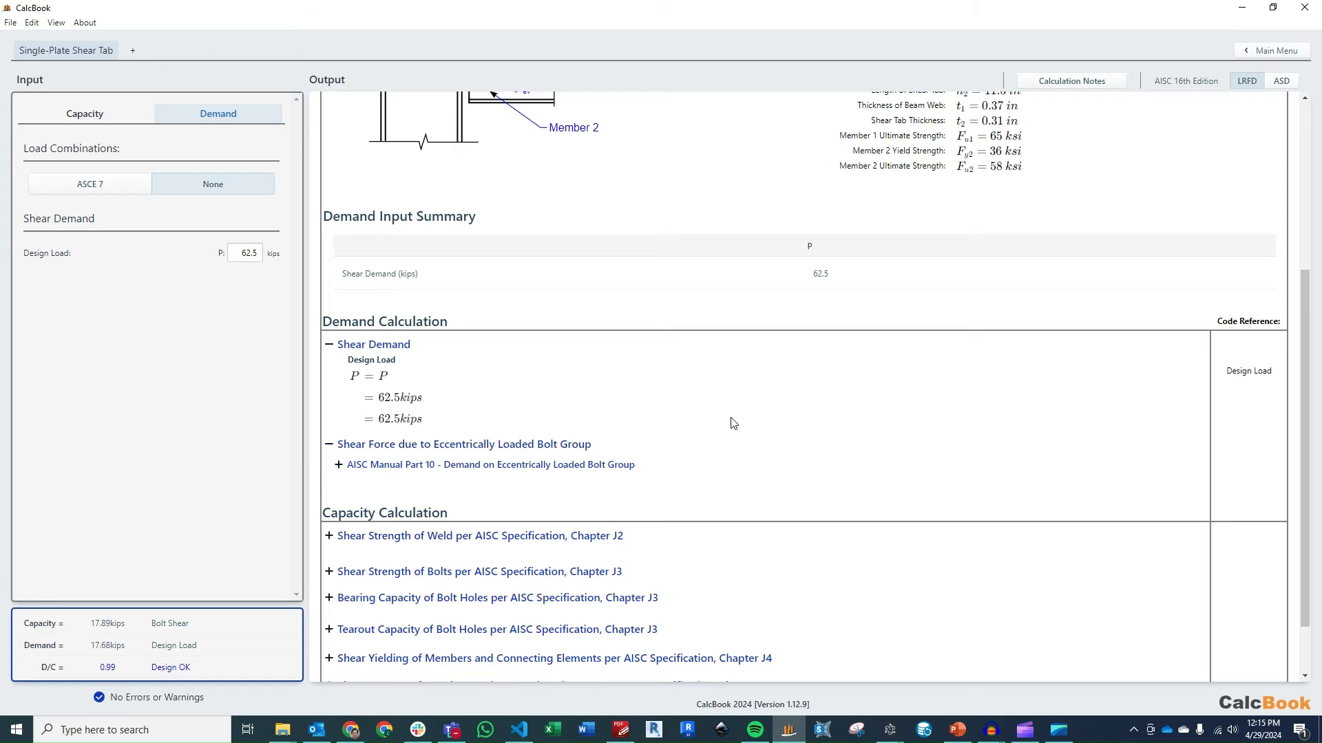
pyautogui.click(602, 465)
# - Enlarge the bolt group diagram and review the 17.68 kip critical-bolt resultant
pyautogui.scroll(-1, 757, 360)
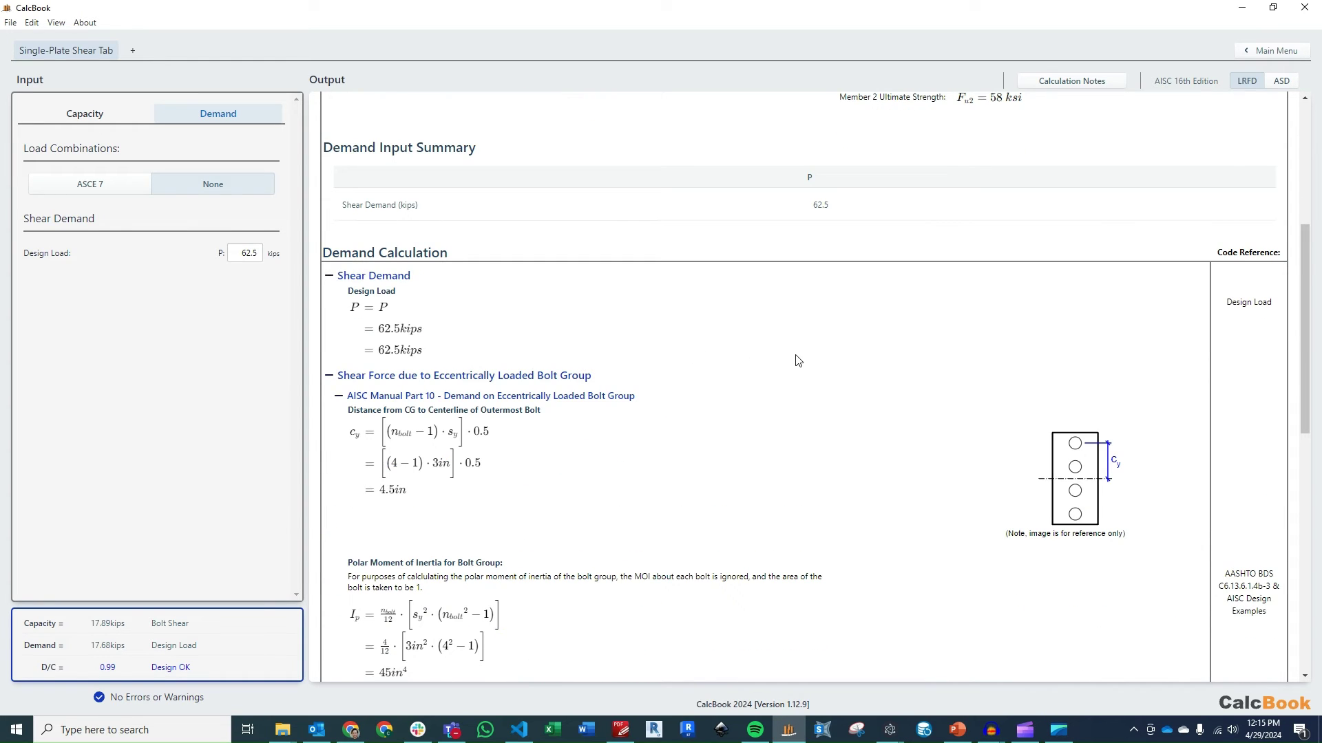
pyautogui.scroll(-1, 801, 361)
pyautogui.scroll(-1, 801, 361)
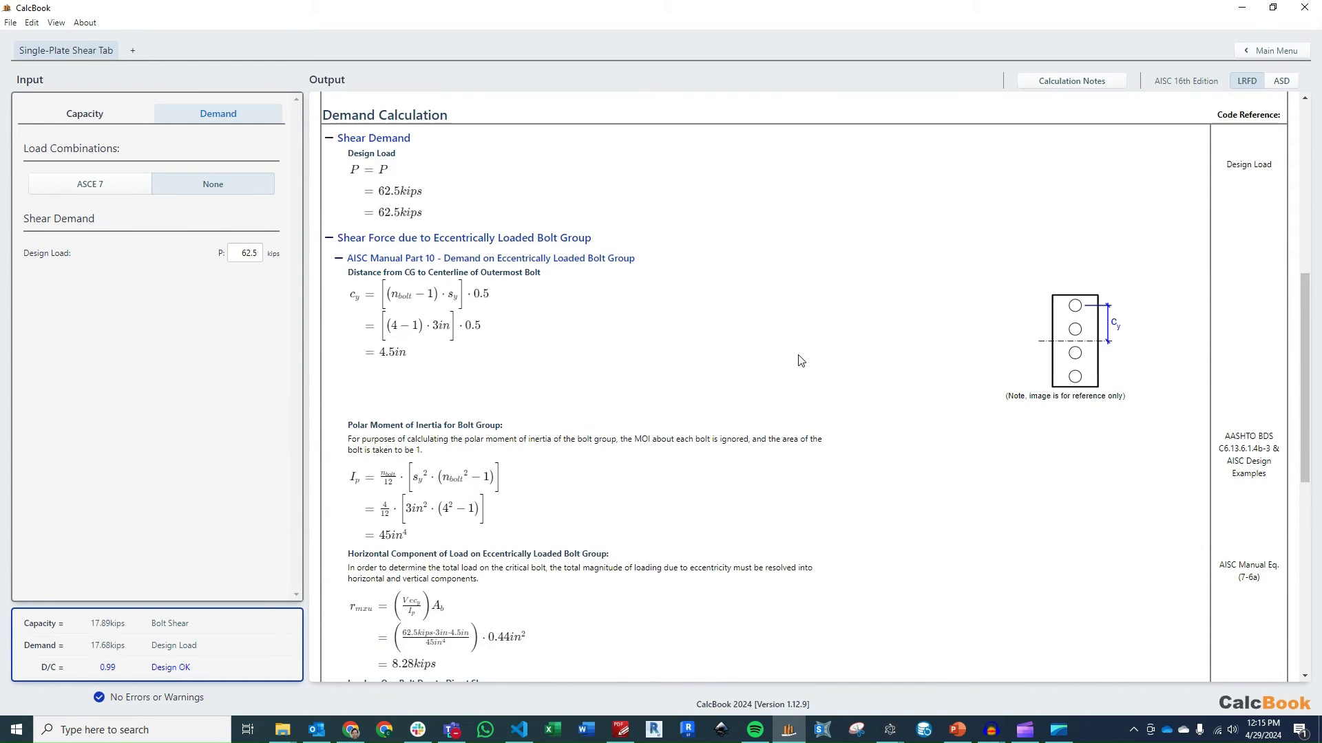
pyautogui.click(1006, 370)
pyautogui.scroll(-2, 724, 370)
pyautogui.scroll(-2, 724, 369)
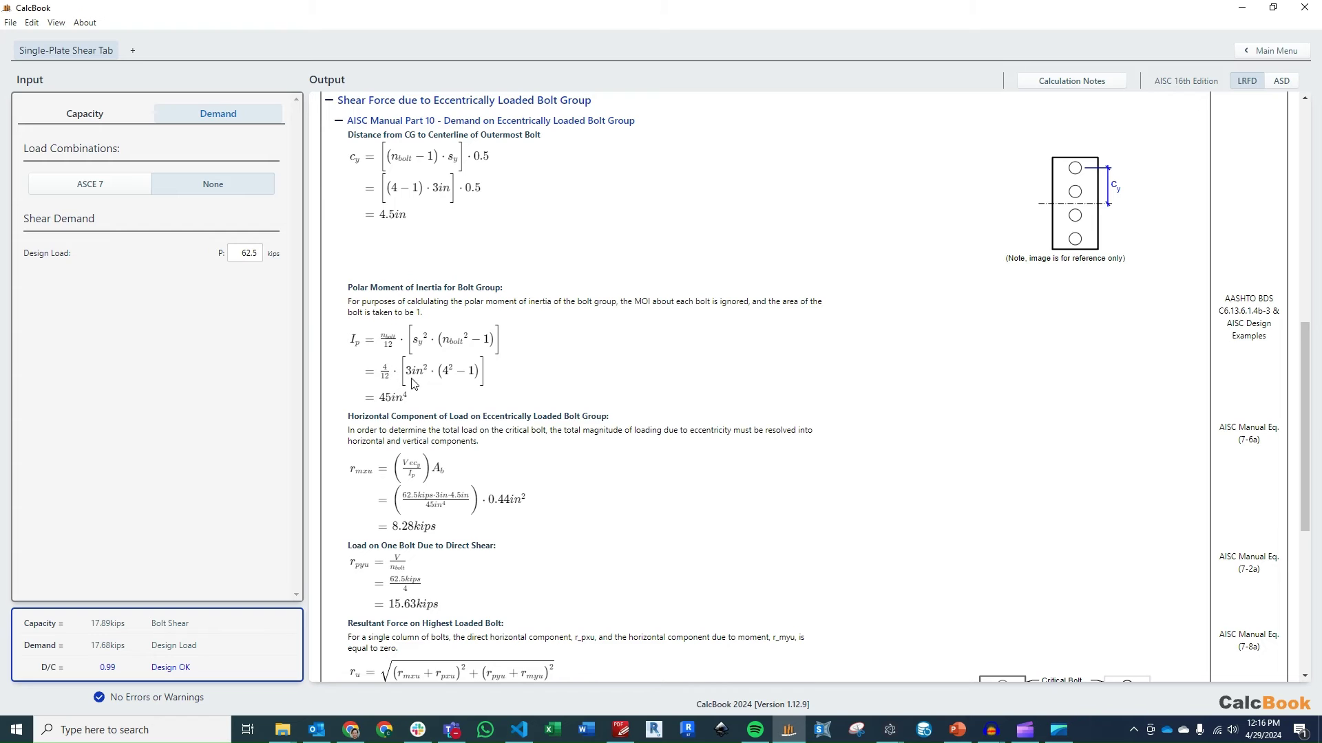
pyautogui.scroll(-1, 517, 372)
pyautogui.scroll(-1, 517, 367)
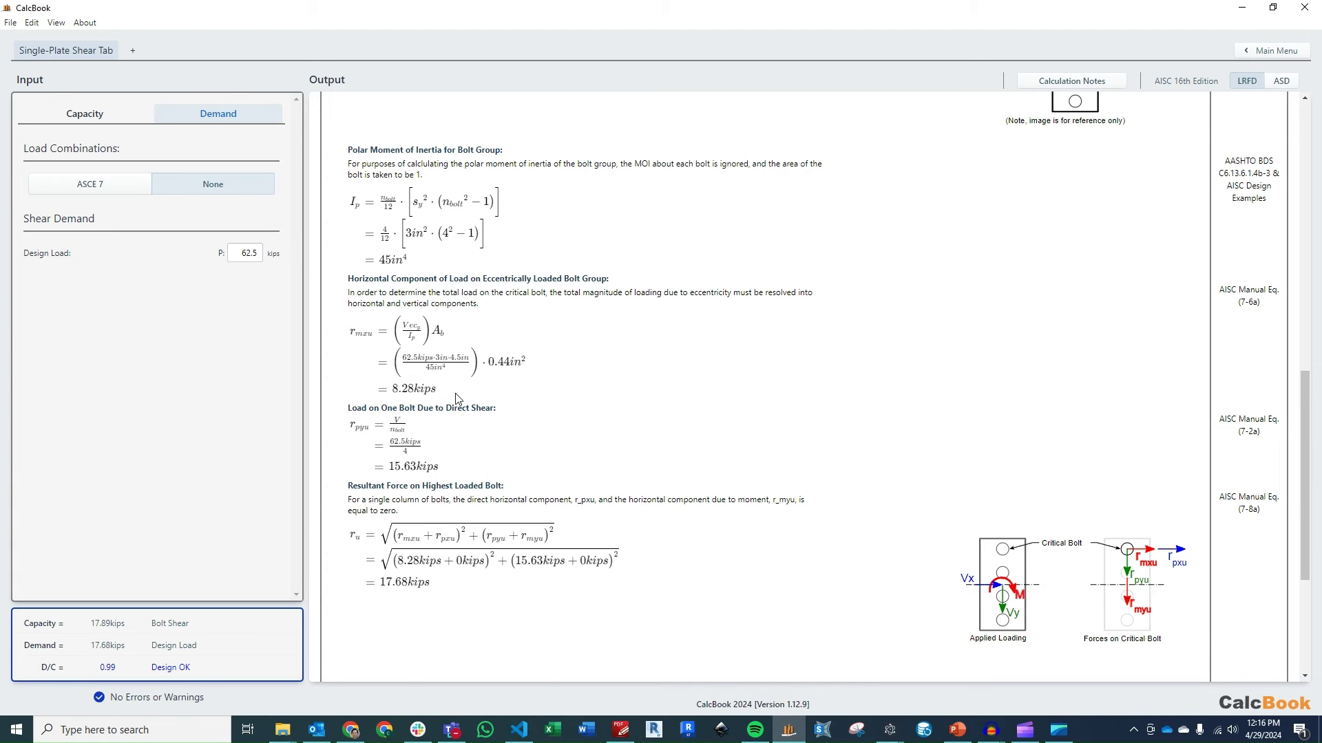
pyautogui.scroll(-1, 457, 401)
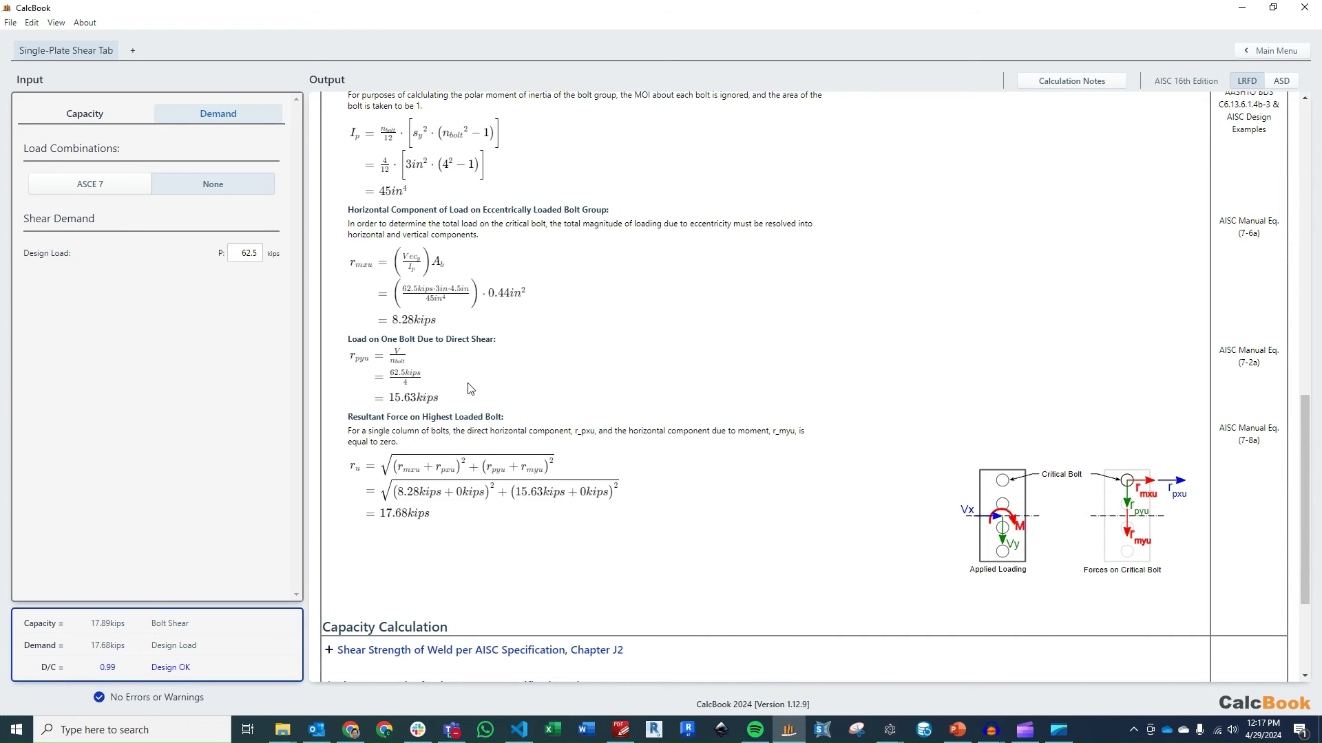
pyautogui.scroll(-1, 480, 383)
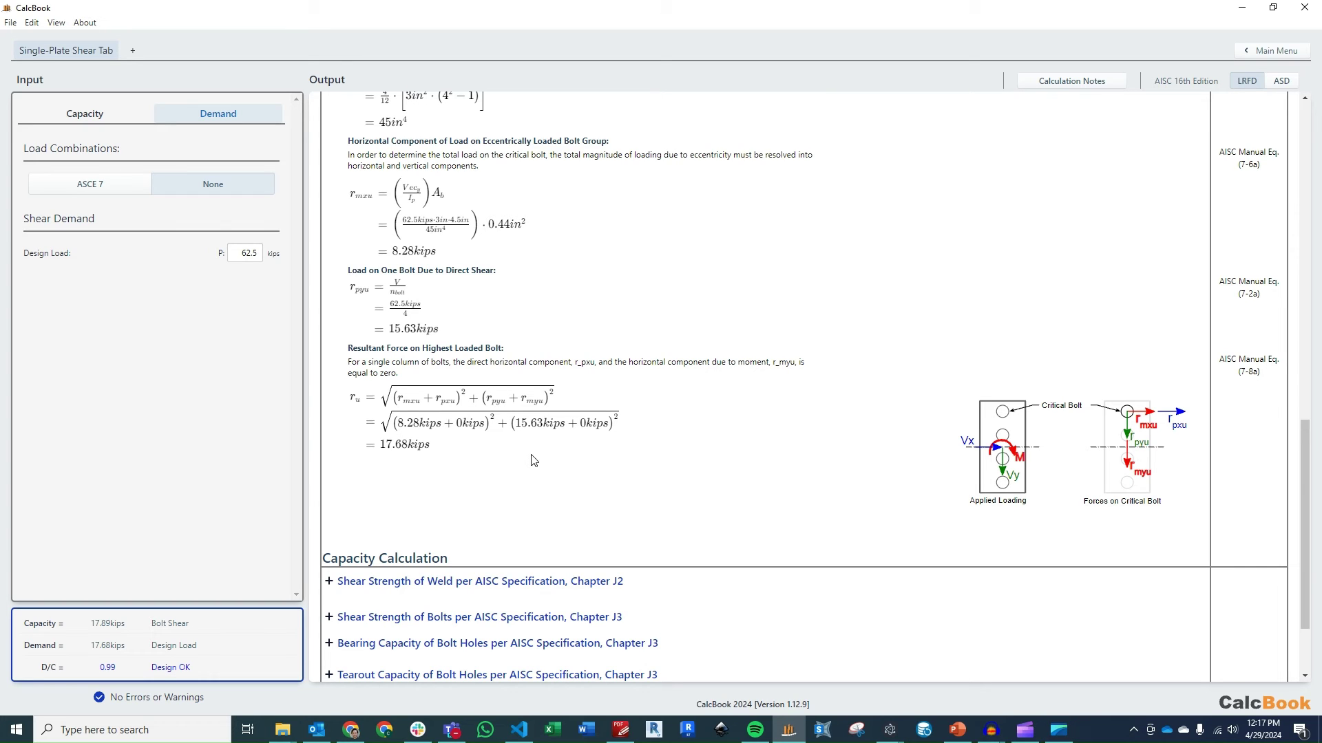
pyautogui.moveTo(1025, 454)
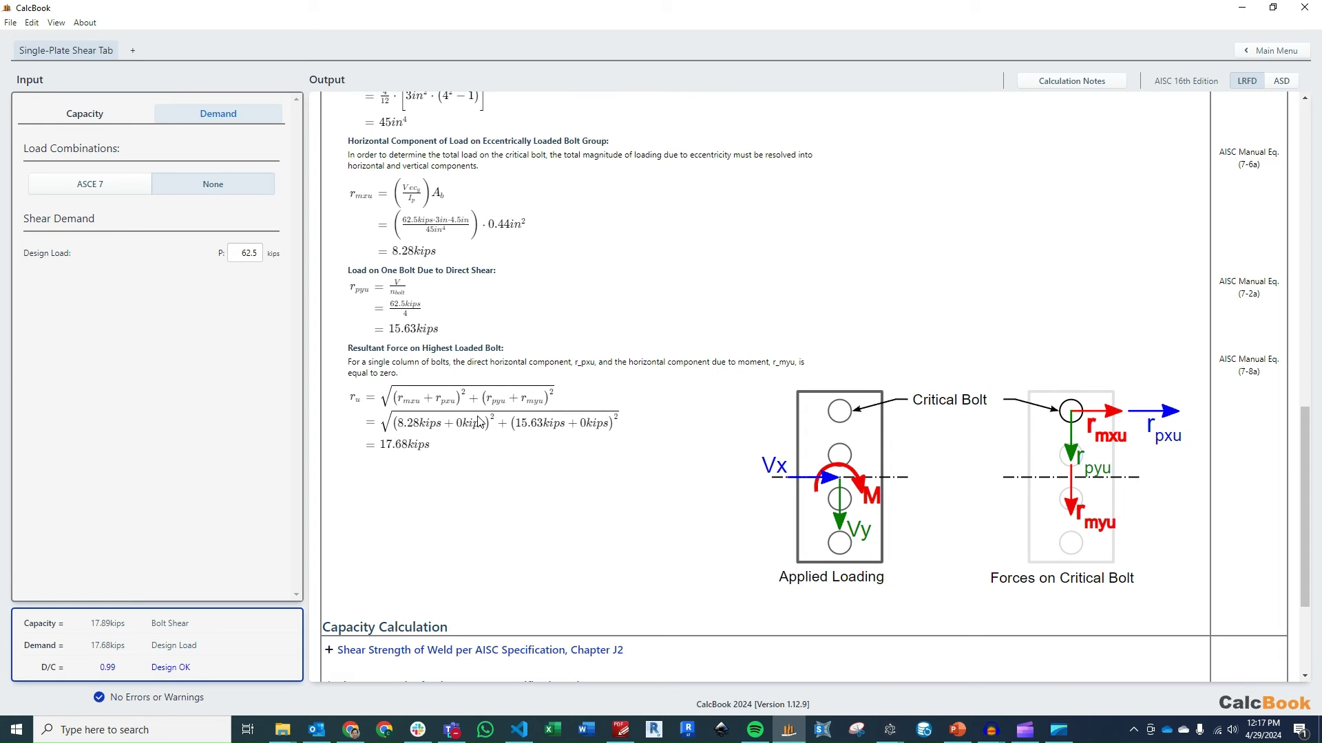
pyautogui.click(925, 466)
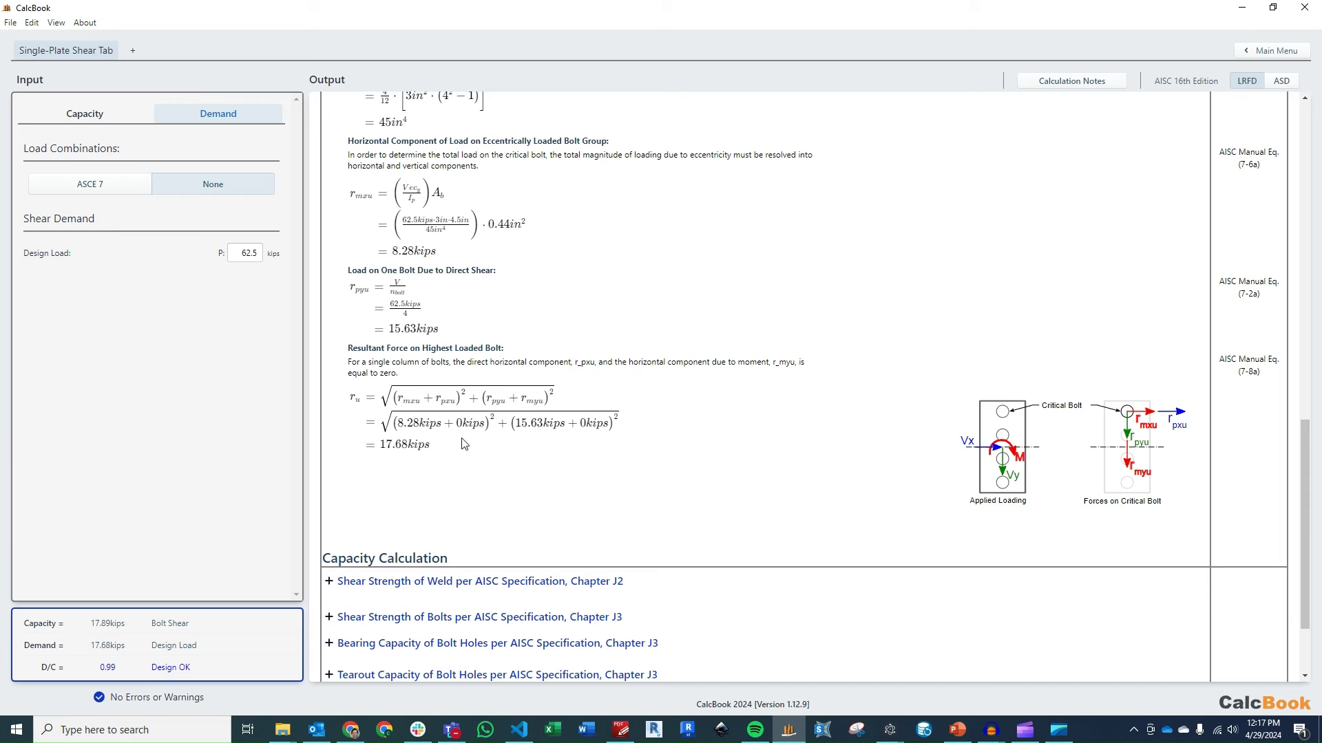
pyautogui.scroll(-4, 501, 427)
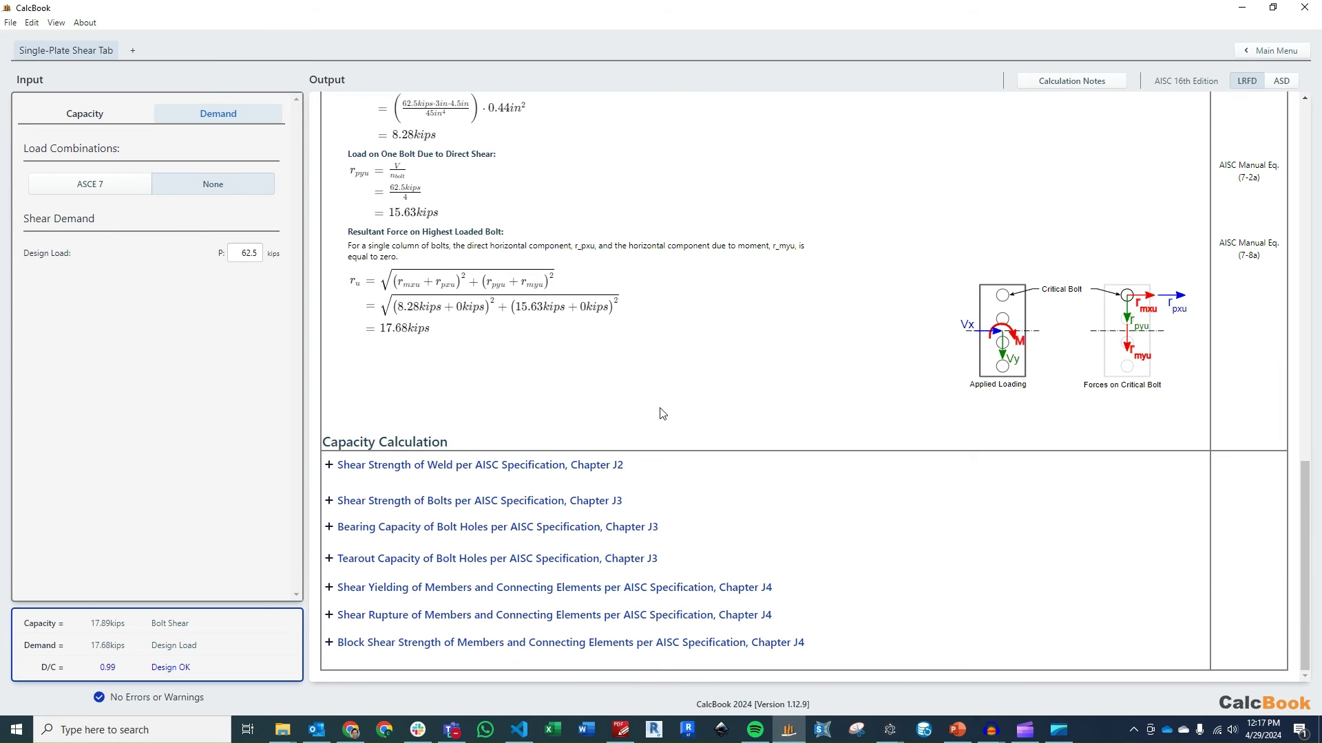
pyautogui.click(610, 465)
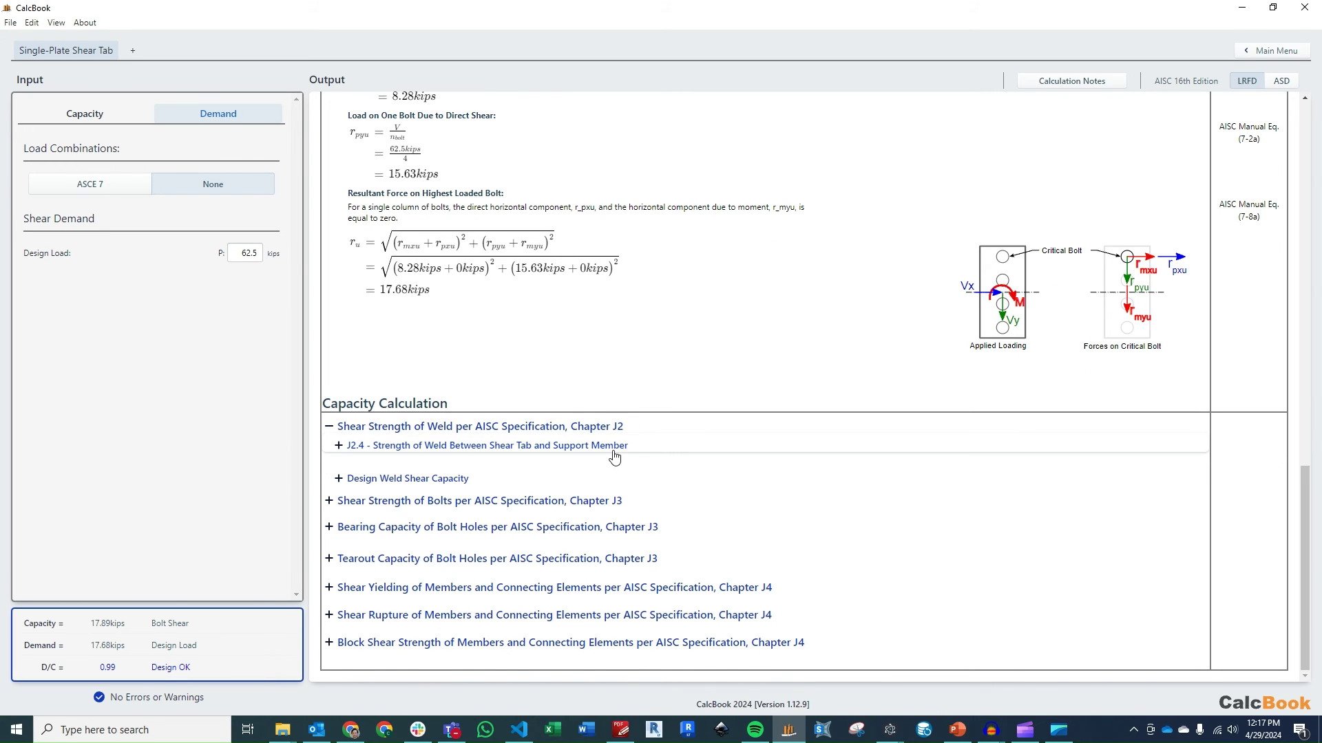
pyautogui.click(613, 451)
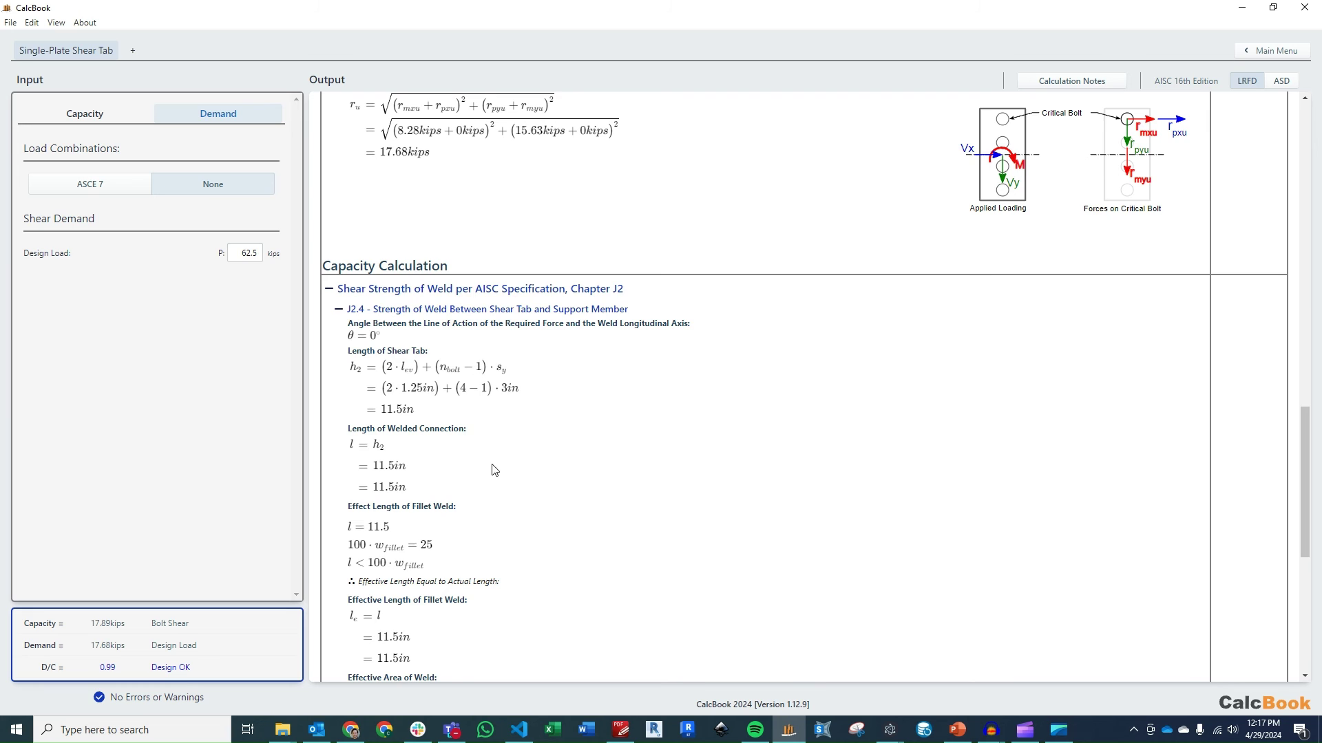
pyautogui.scroll(-2, 506, 513)
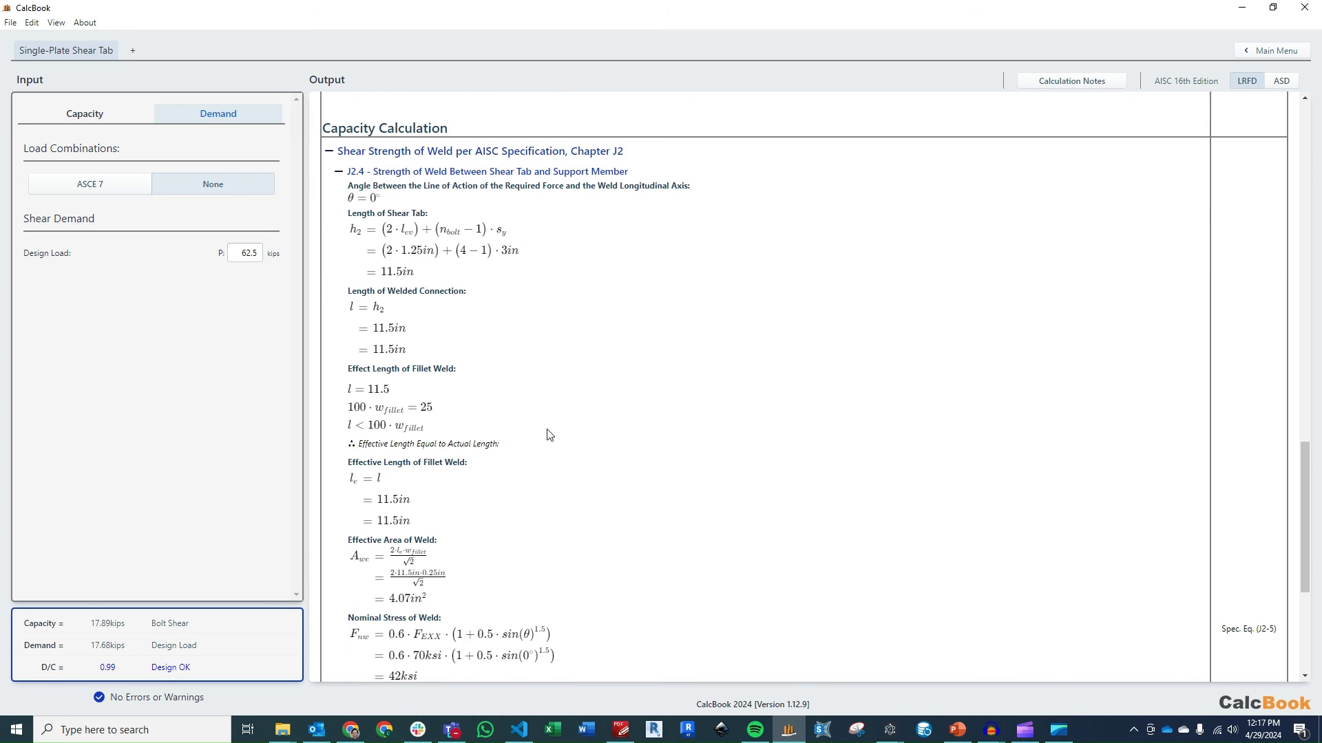
pyautogui.scroll(-1, 557, 418)
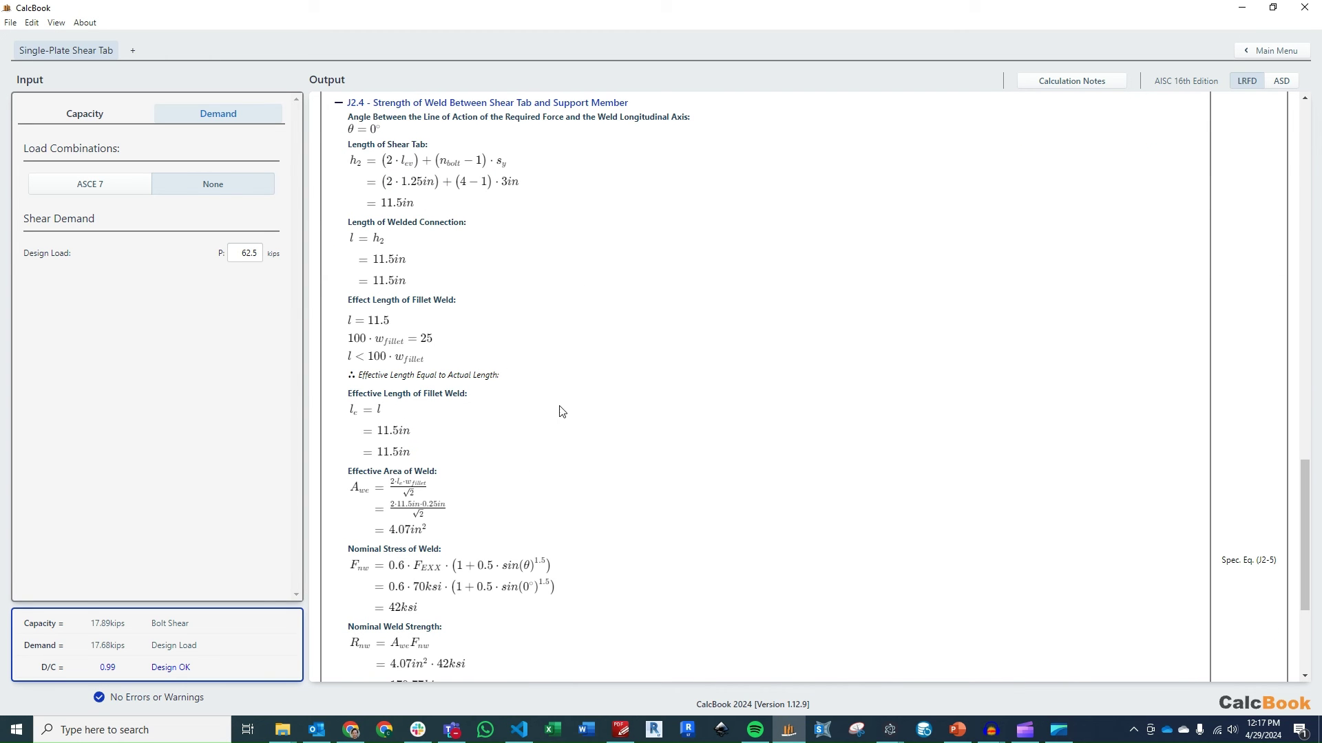
pyautogui.scroll(-1, 538, 464)
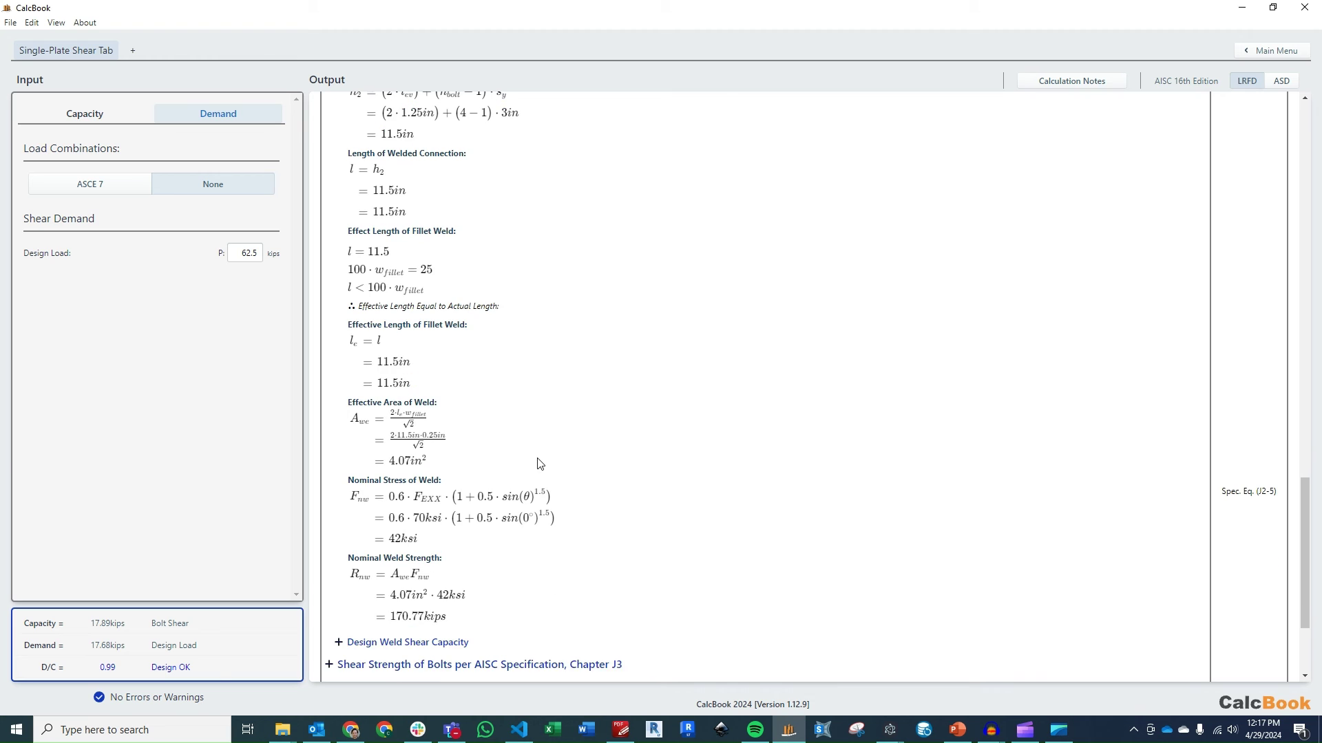
pyautogui.scroll(-1, 543, 463)
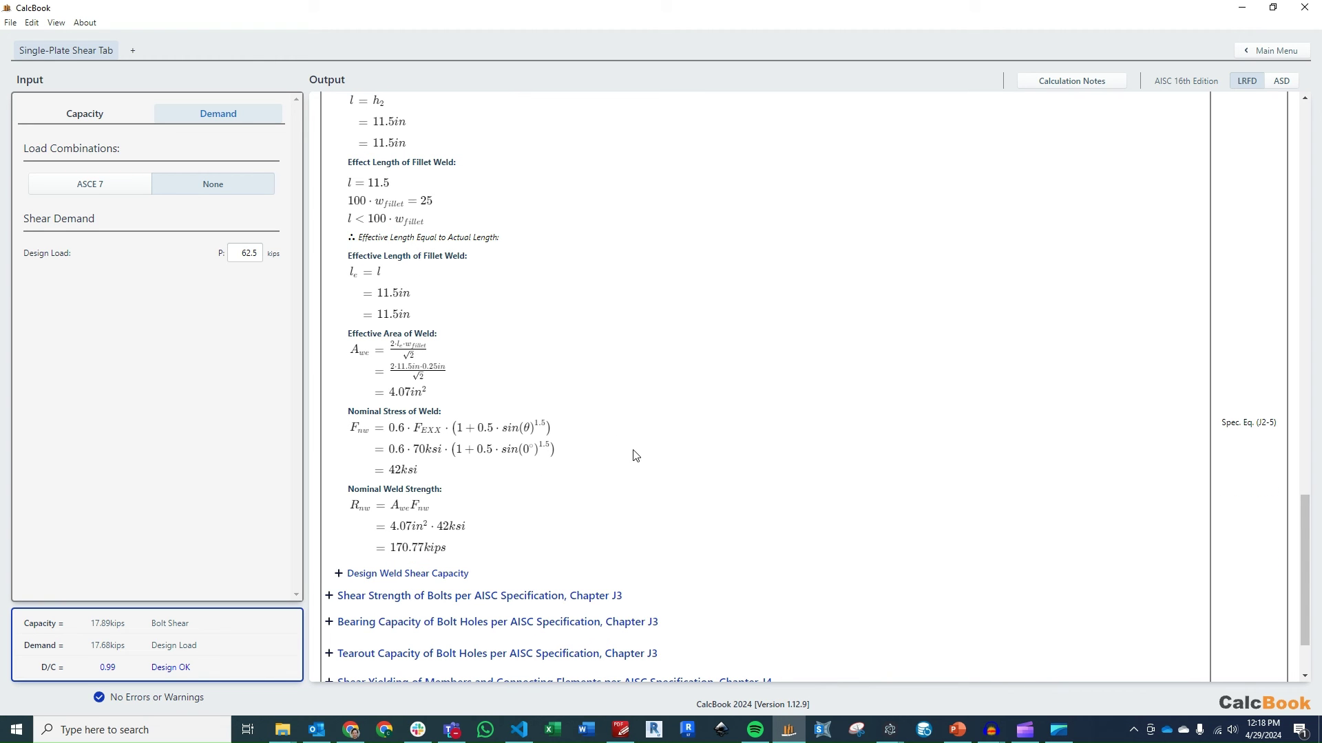
pyautogui.scroll(-2, 634, 456)
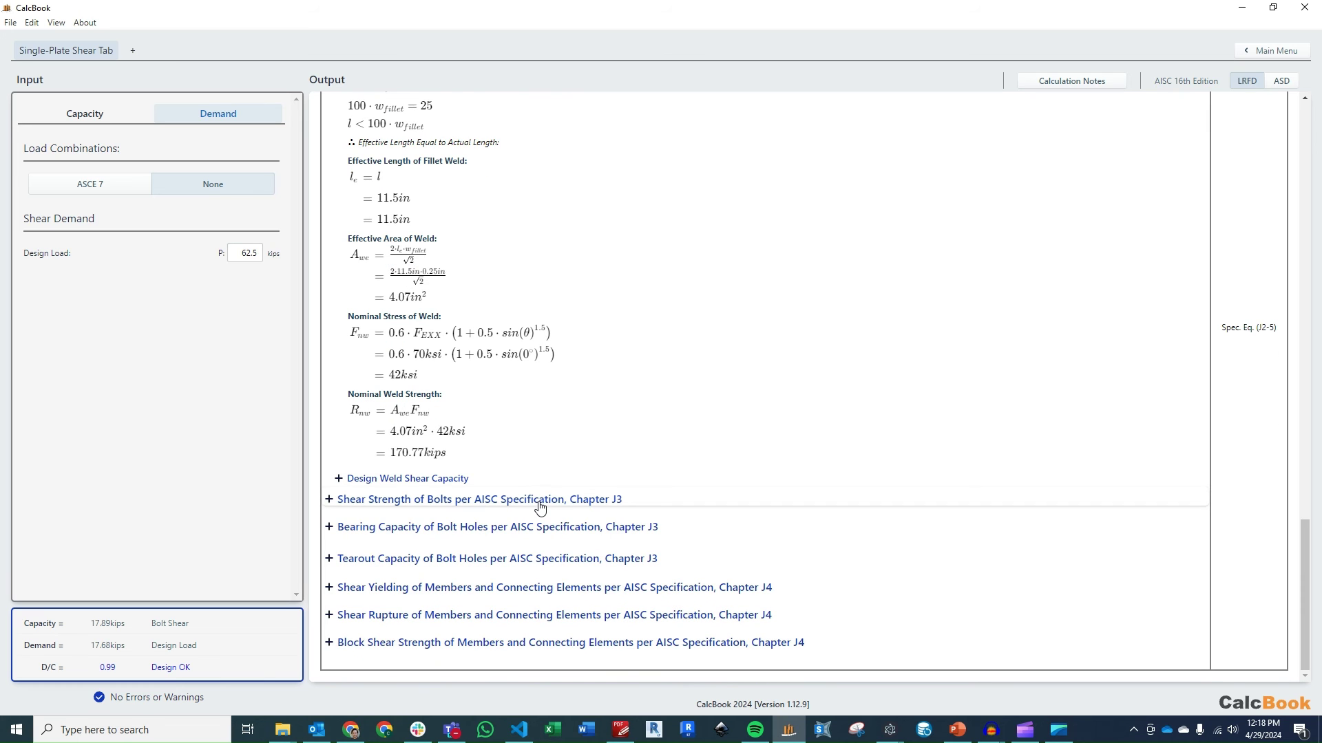
# - Expand Shear Strength of Bolts with its AISC Manual Part 10 and Design Bolt Shear Capacity rows
pyautogui.click(540, 503)
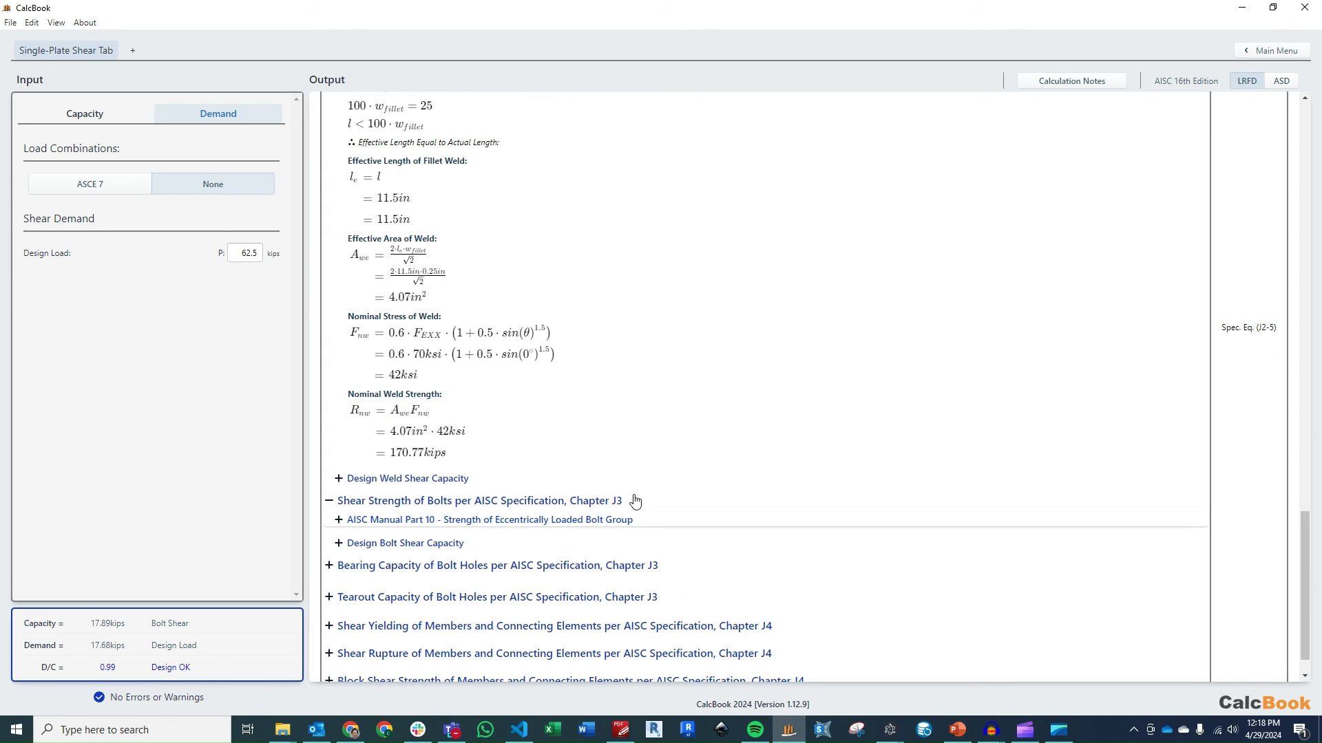
pyautogui.click(634, 519)
pyautogui.scroll(-2, 653, 427)
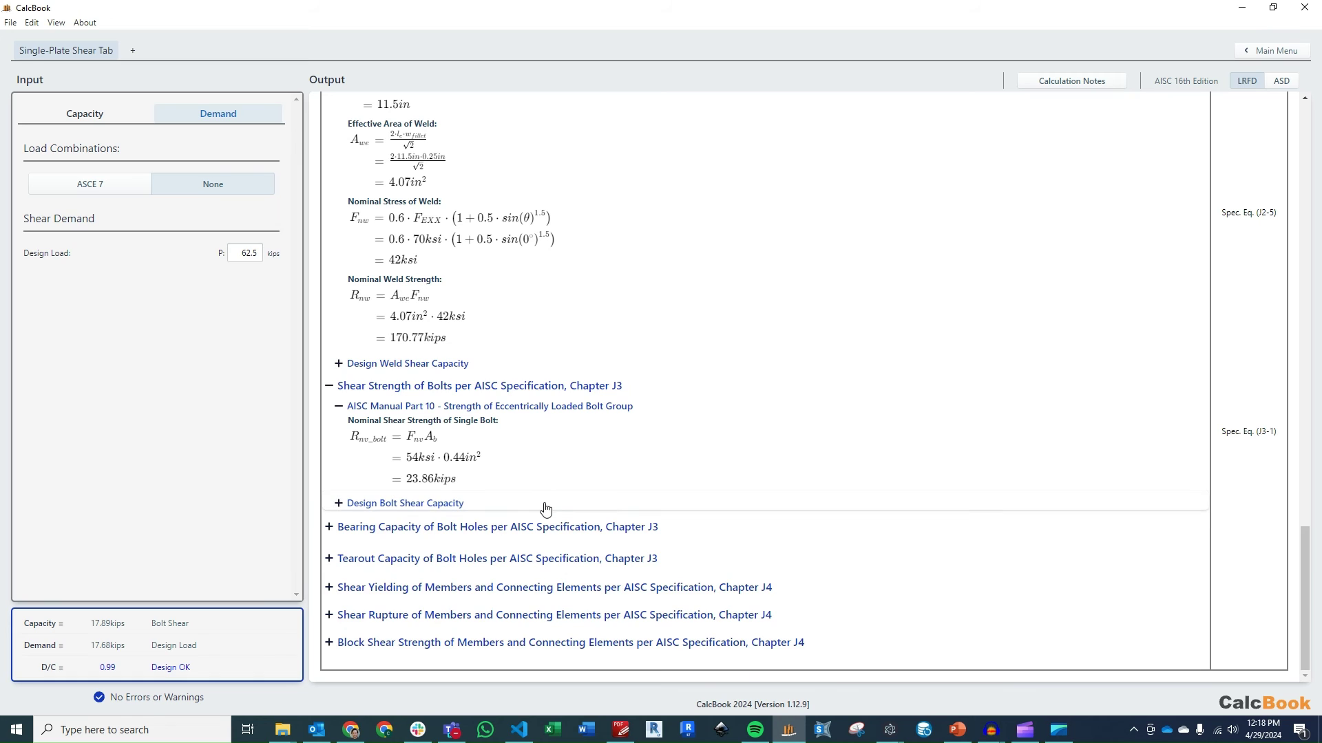
pyautogui.click(546, 508)
pyautogui.scroll(-2, 654, 461)
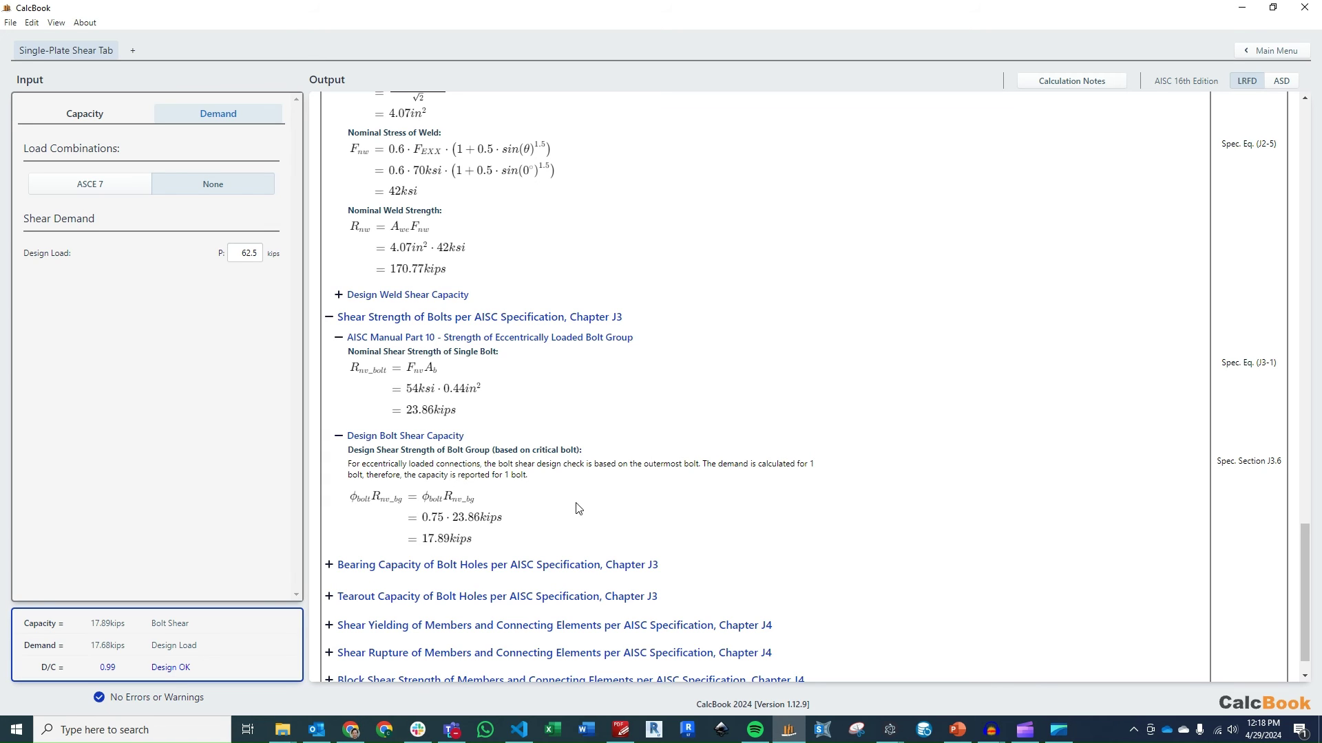
pyautogui.scroll(-1, 596, 487)
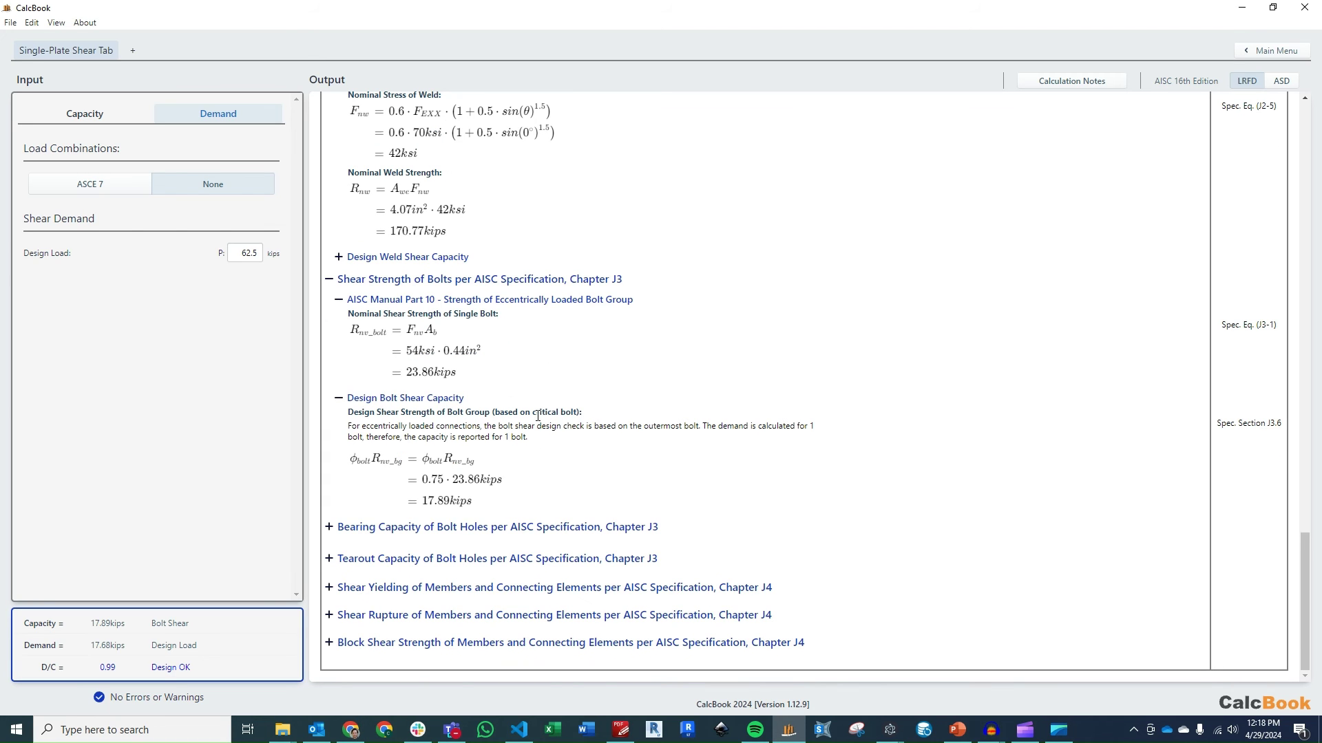
# - Expand bolt-hole bearing capacity for the beam web, the shear tab and the 97.88 kip design value
pyautogui.click(609, 528)
pyautogui.scroll(-1, 688, 389)
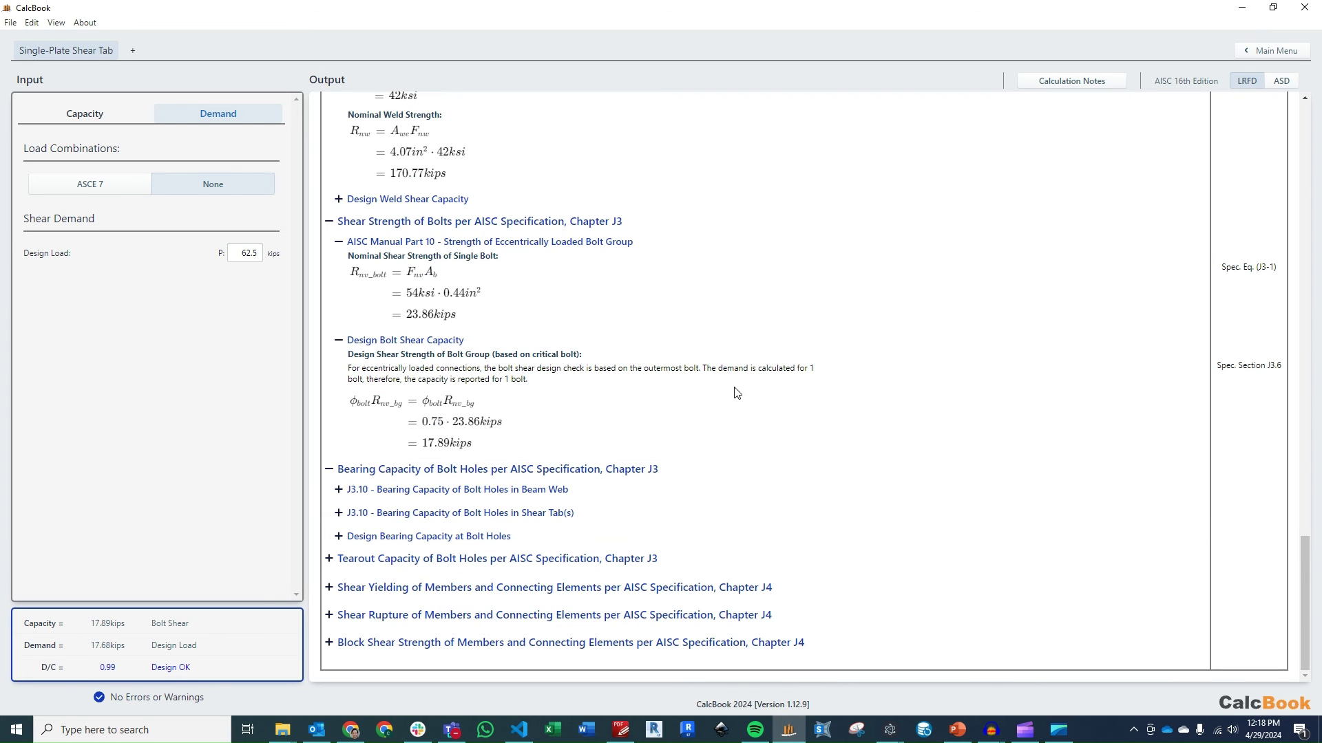
pyautogui.click(578, 492)
pyautogui.scroll(-3, 712, 438)
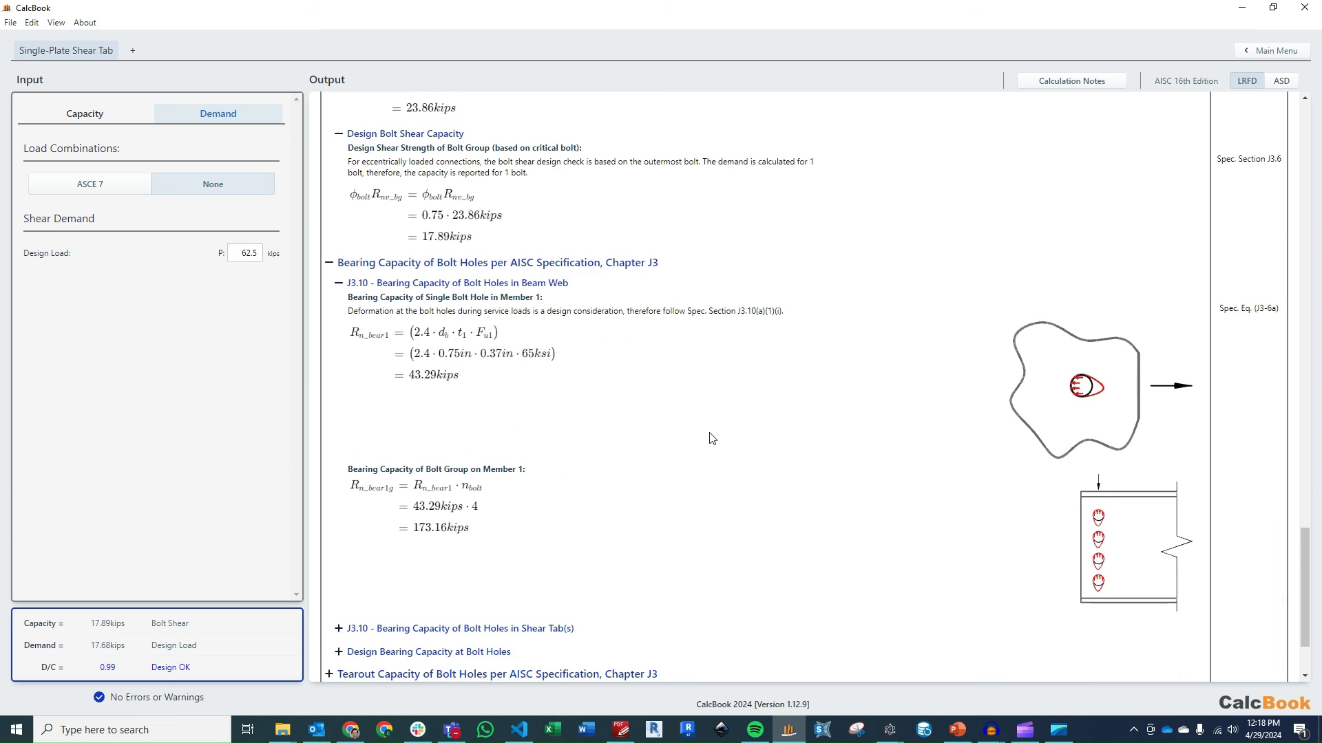
pyautogui.scroll(-1, 712, 439)
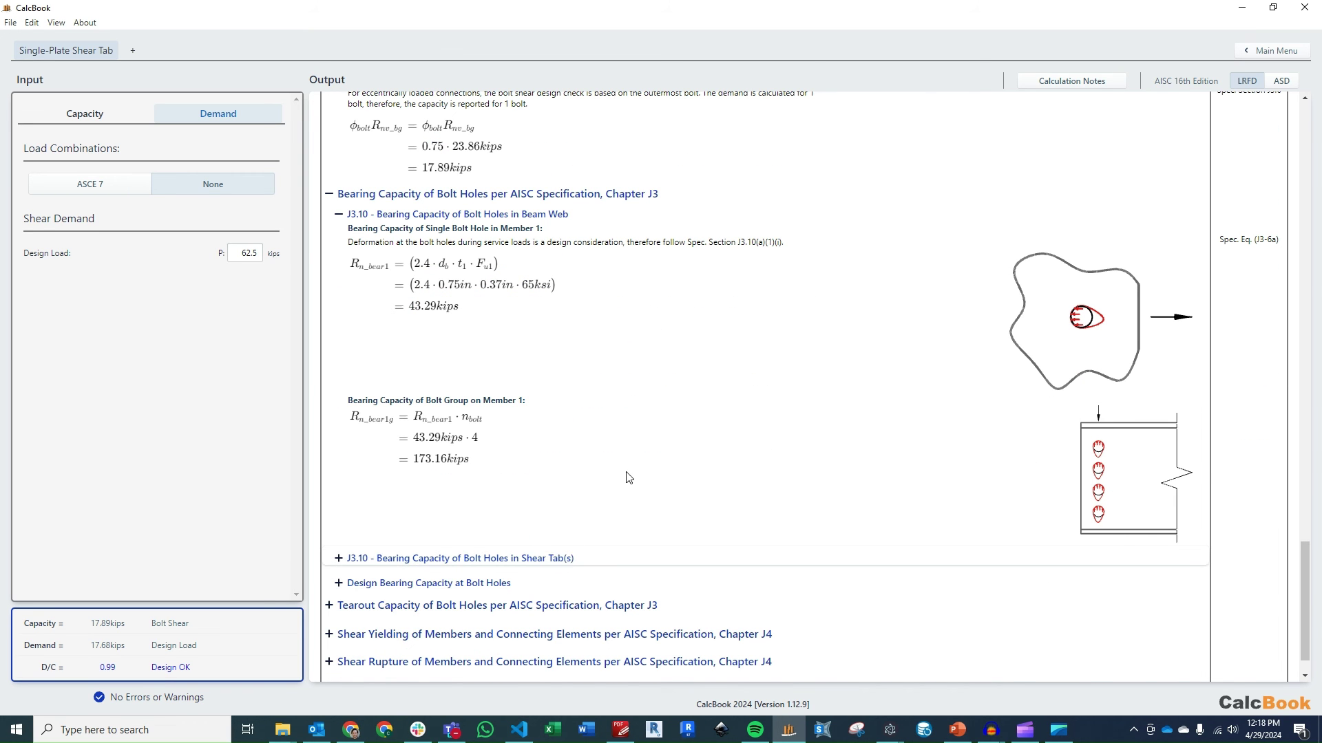
pyautogui.click(629, 558)
pyautogui.scroll(-5, 634, 393)
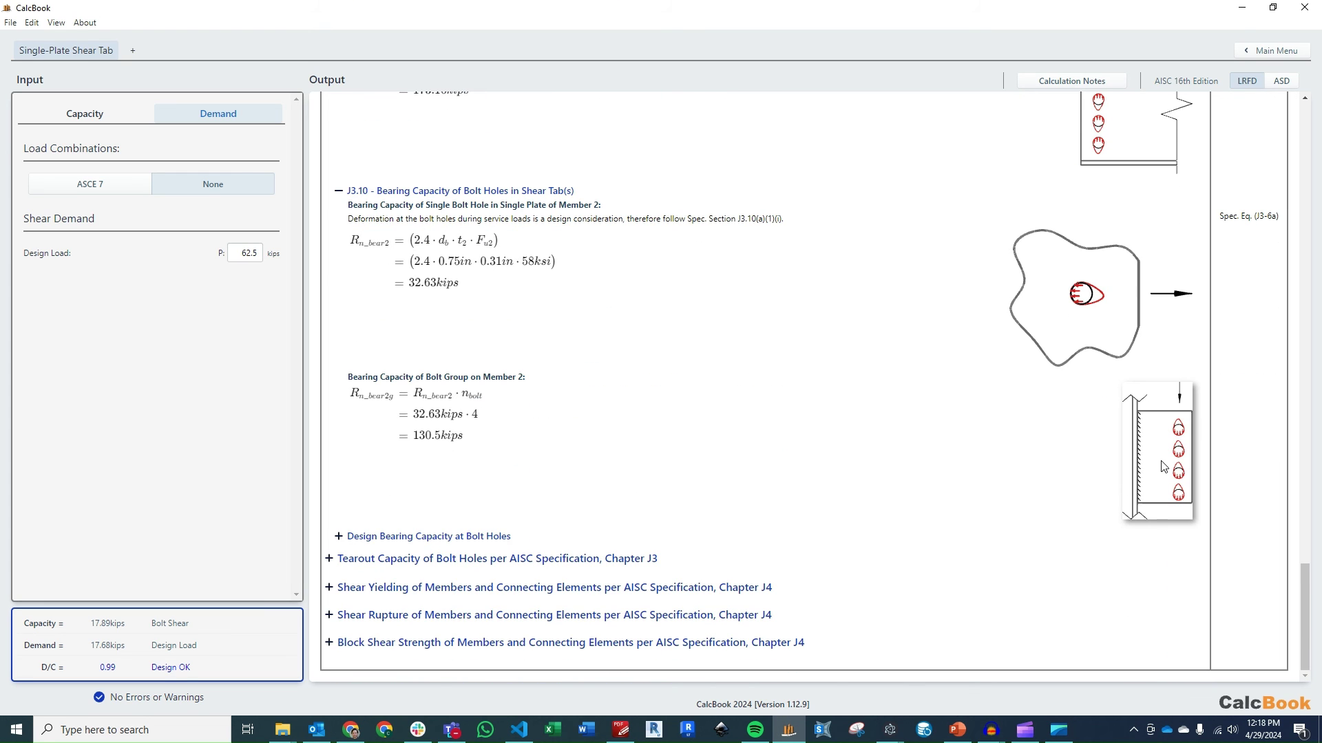
pyautogui.click(490, 536)
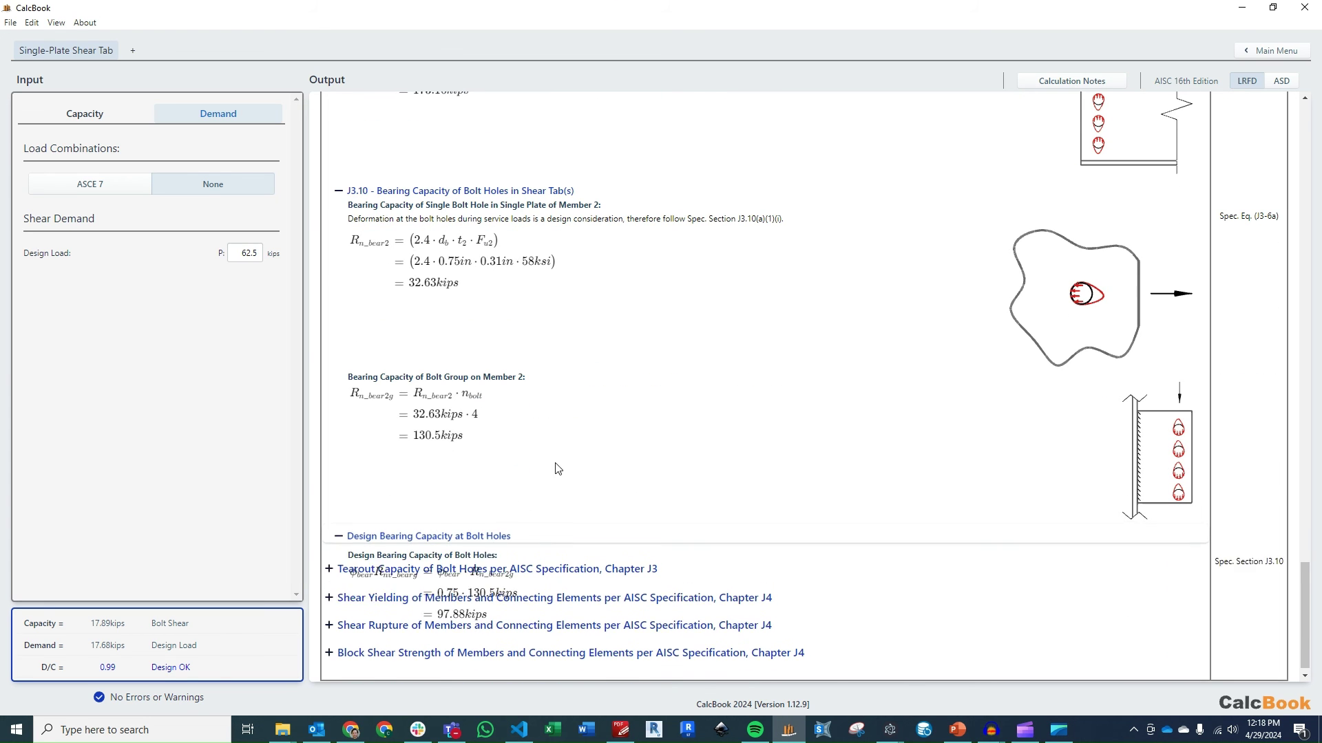
pyautogui.scroll(-1, 608, 481)
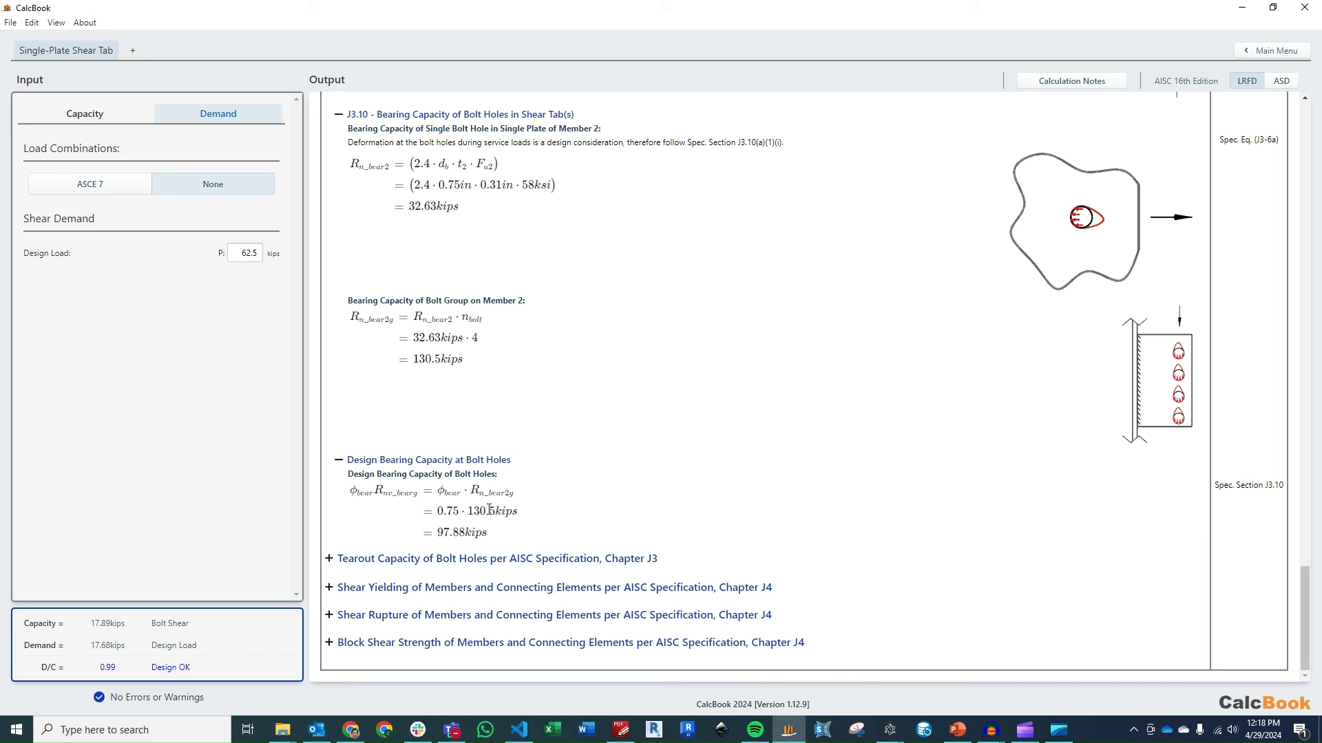
# - Expand the tearout capacity check and its shear tab J3.10 calculations
pyautogui.click(500, 557)
pyautogui.scroll(-1, 523, 551)
pyautogui.click(542, 546)
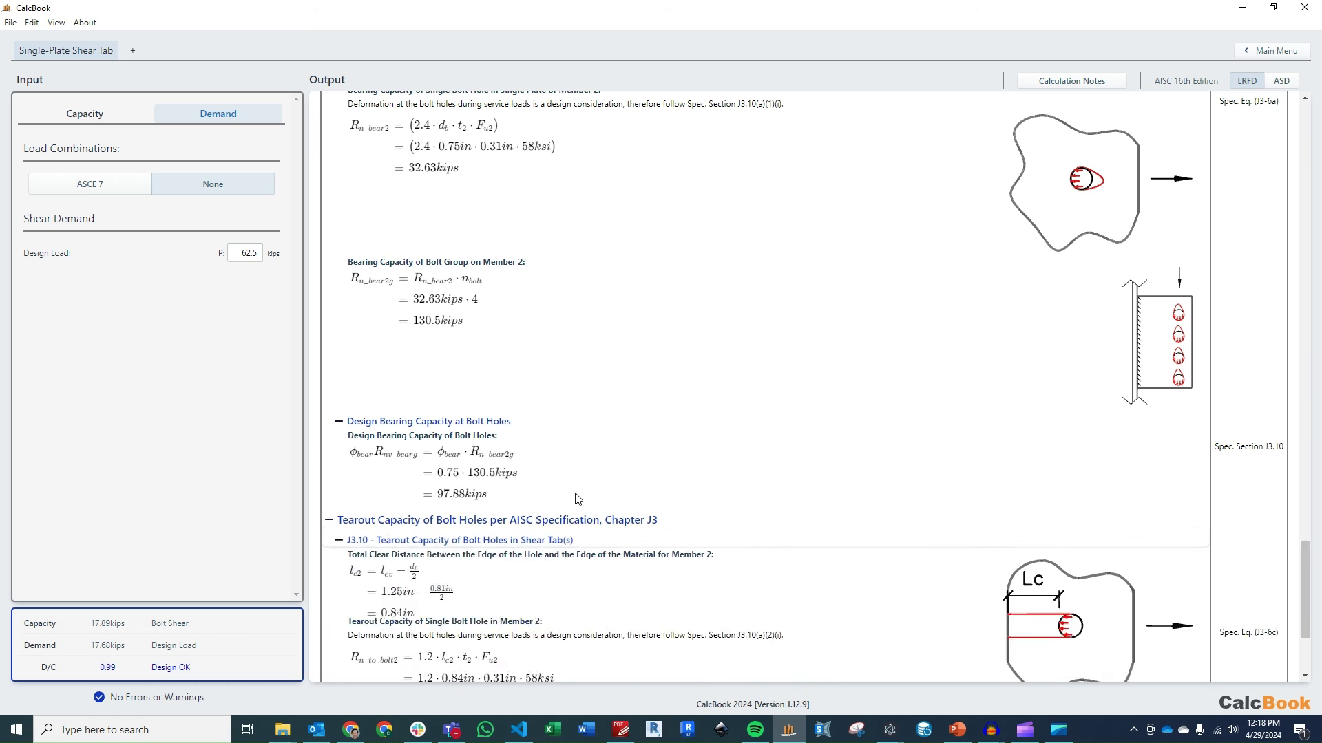
pyautogui.scroll(-6, 757, 605)
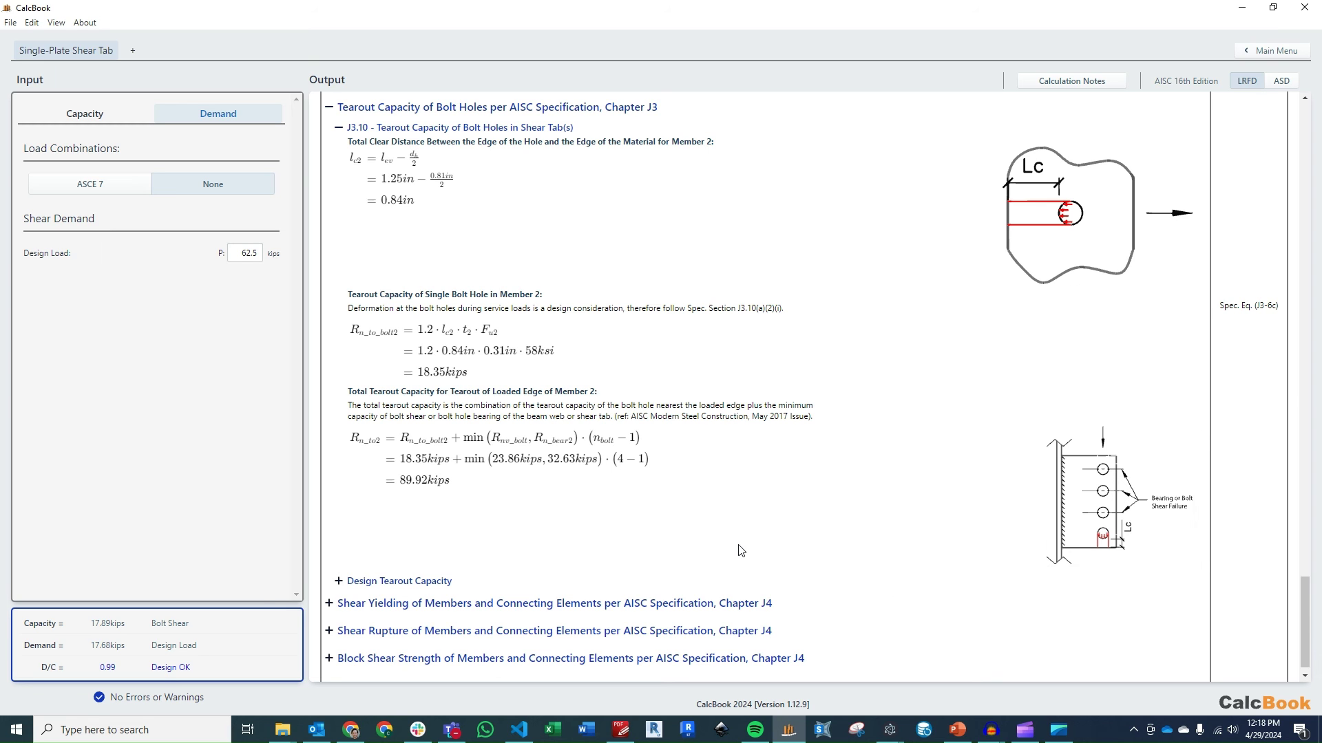
pyautogui.scroll(-1, 644, 541)
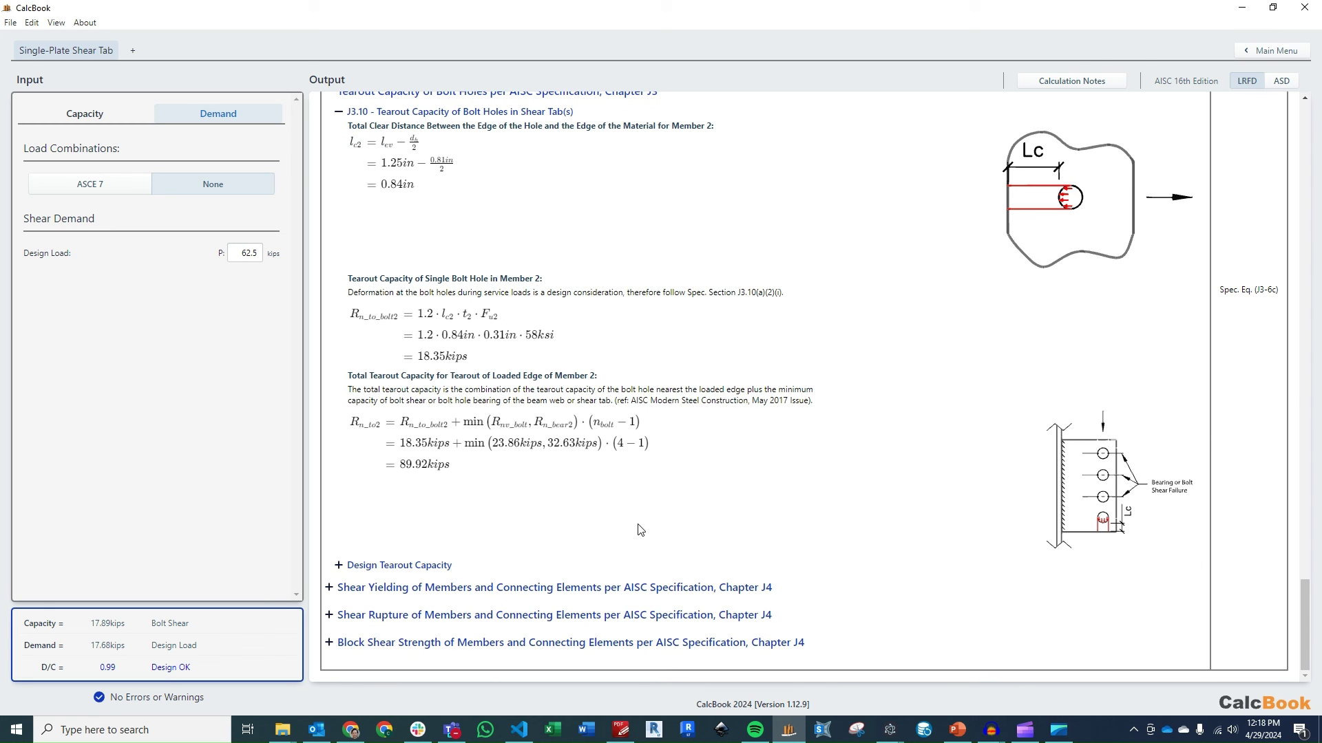
# - Expand the shear yielding and shear rupture derivations, including the J4.2 row
pyautogui.click(603, 588)
pyautogui.scroll(-5, 623, 540)
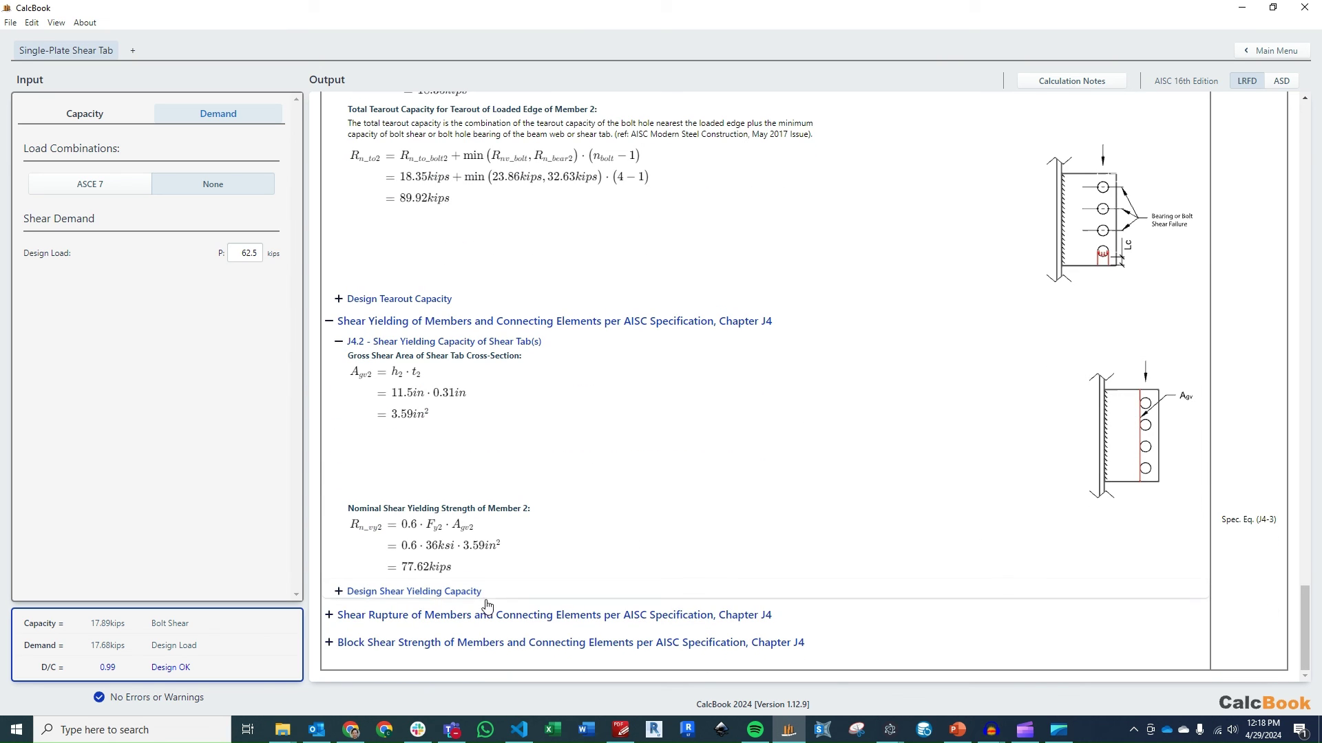
pyautogui.click(493, 615)
pyautogui.click(499, 596)
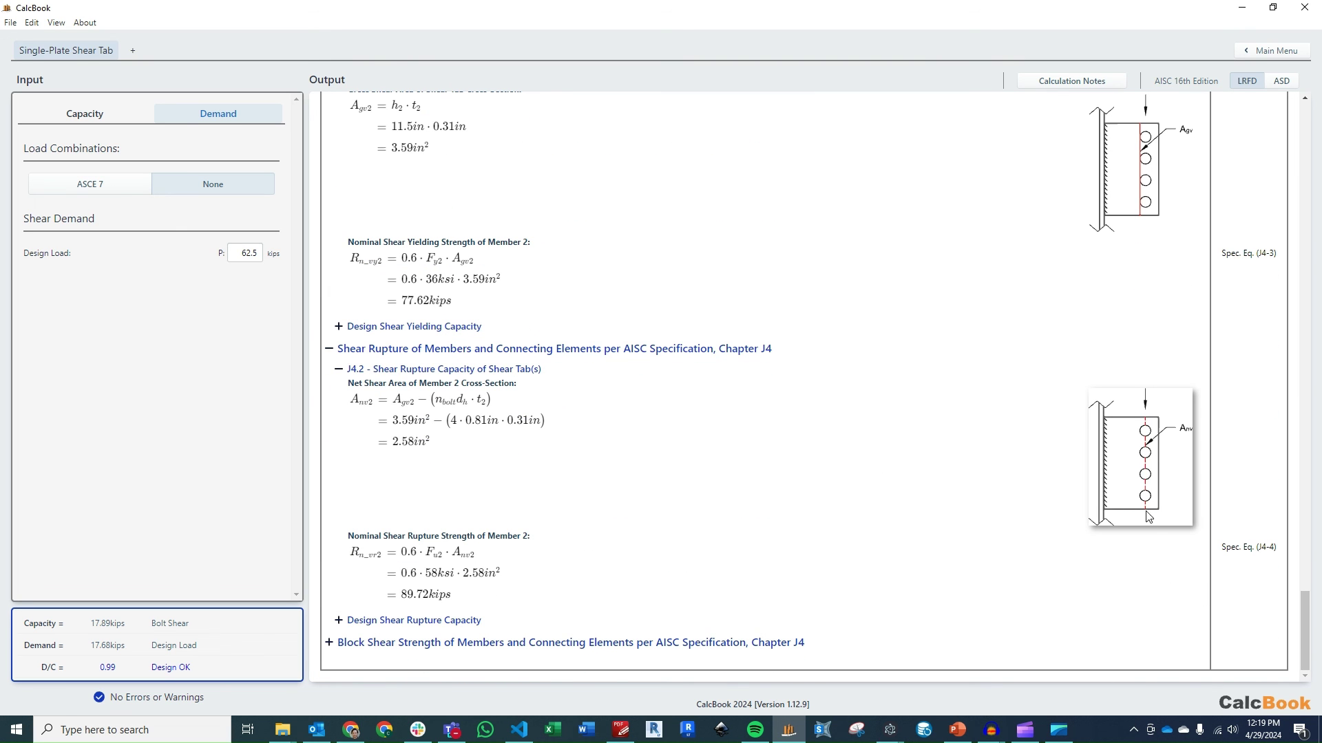
# - Expand the block shear strength check and its J4.3 shear tab equations
pyautogui.click(603, 643)
pyautogui.click(568, 629)
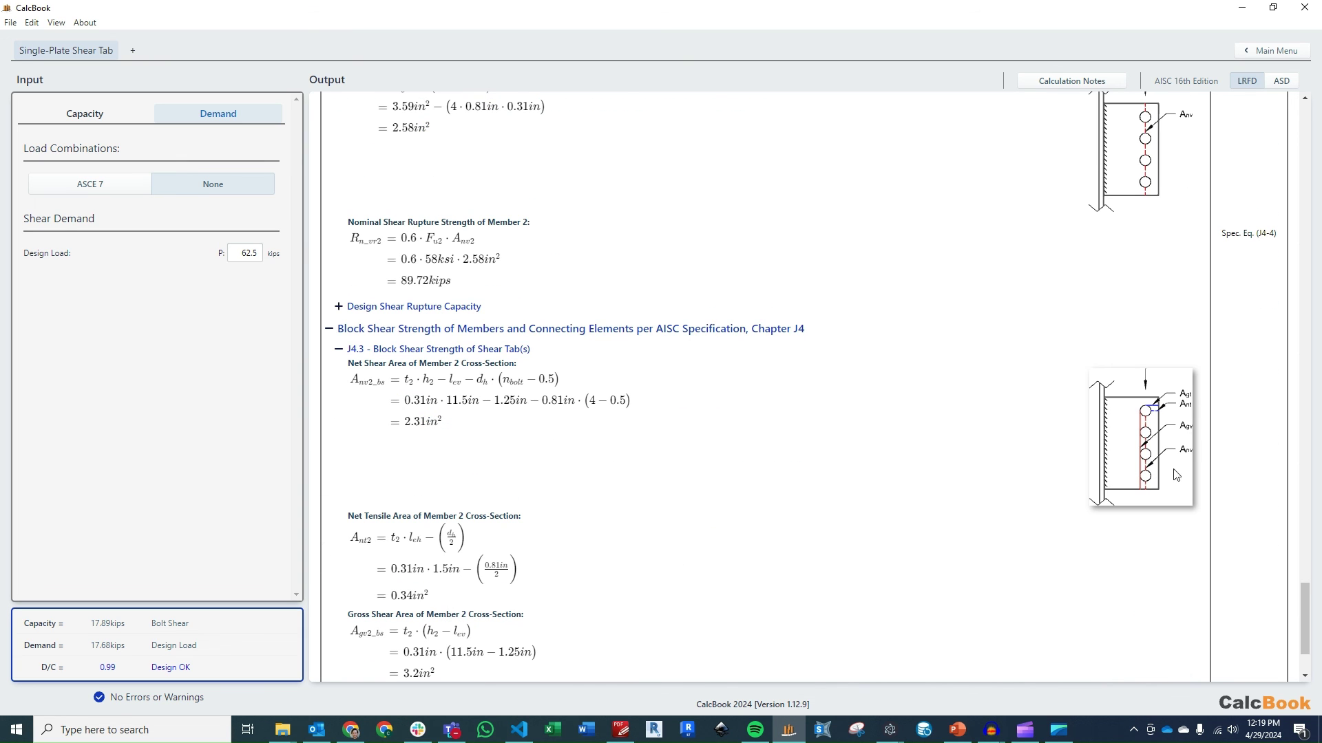
pyautogui.moveTo(1154, 465)
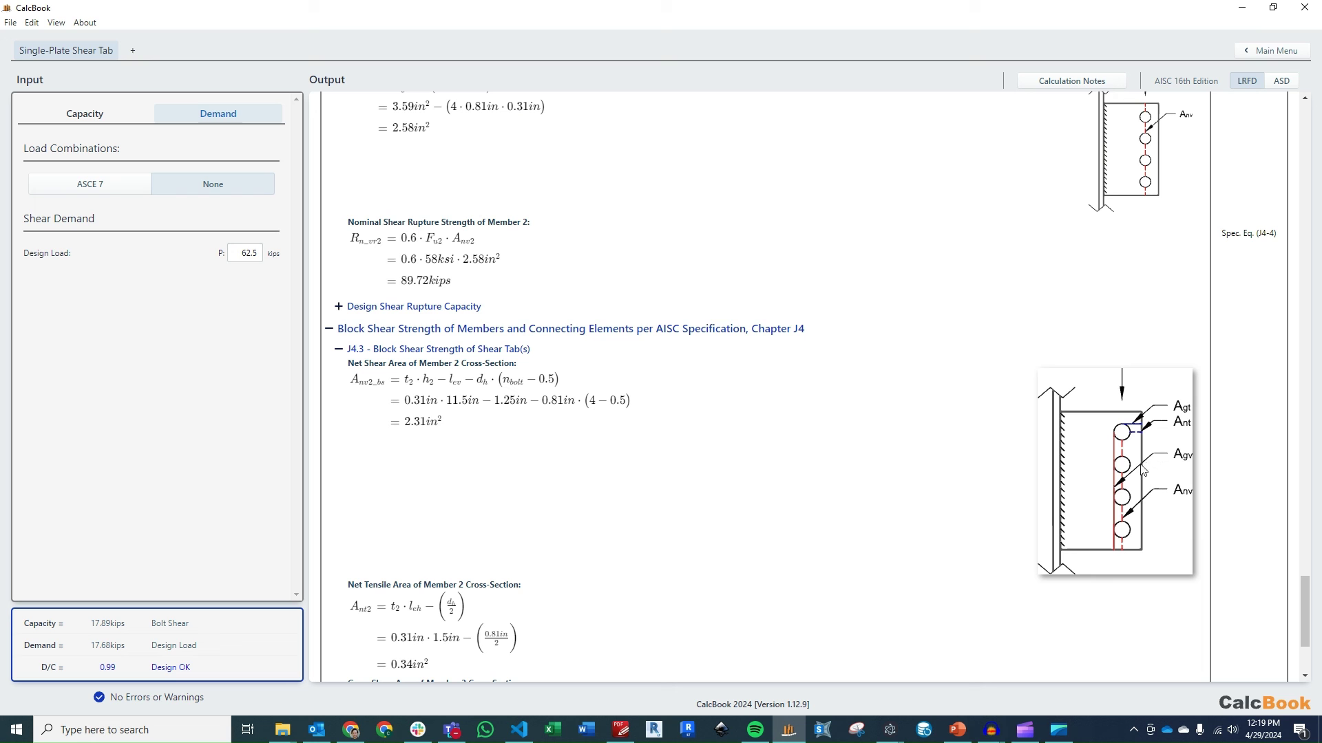
pyautogui.scroll(-1, 826, 539)
pyautogui.scroll(-2, 826, 539)
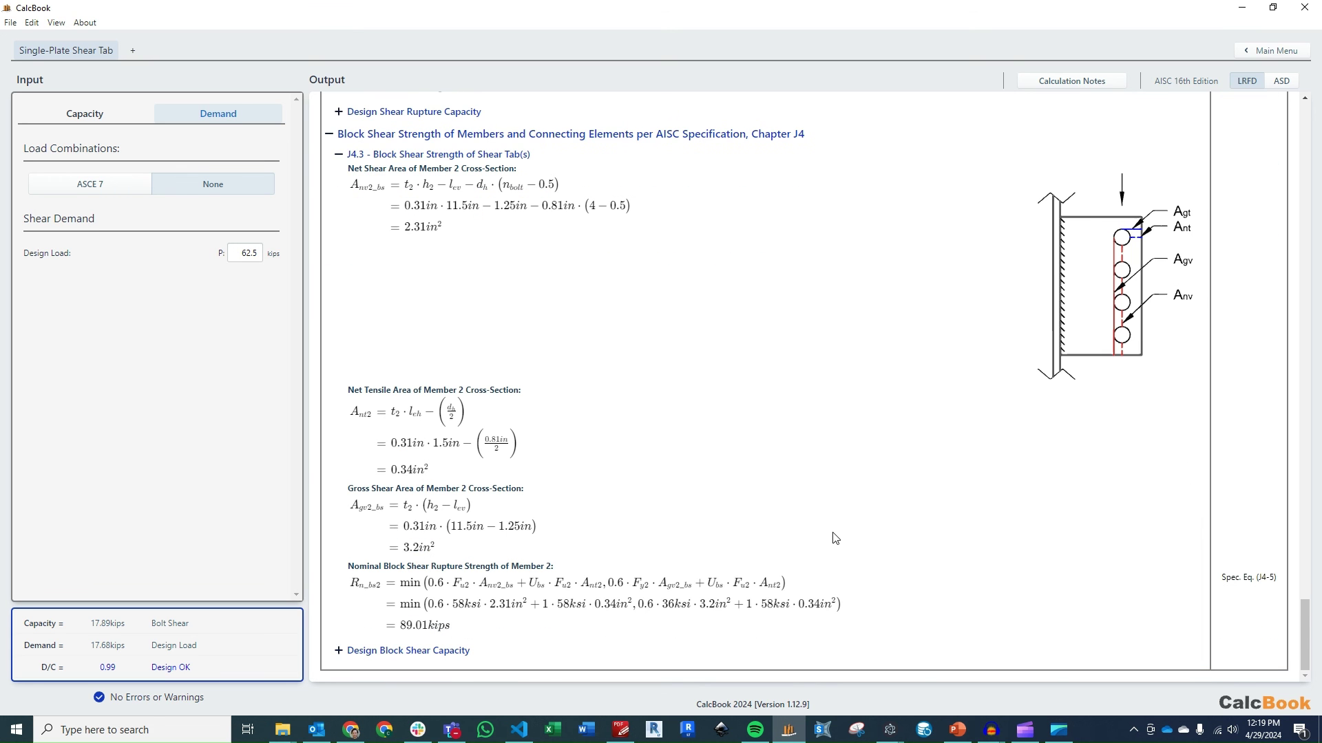
pyautogui.scroll(7, 782, 558)
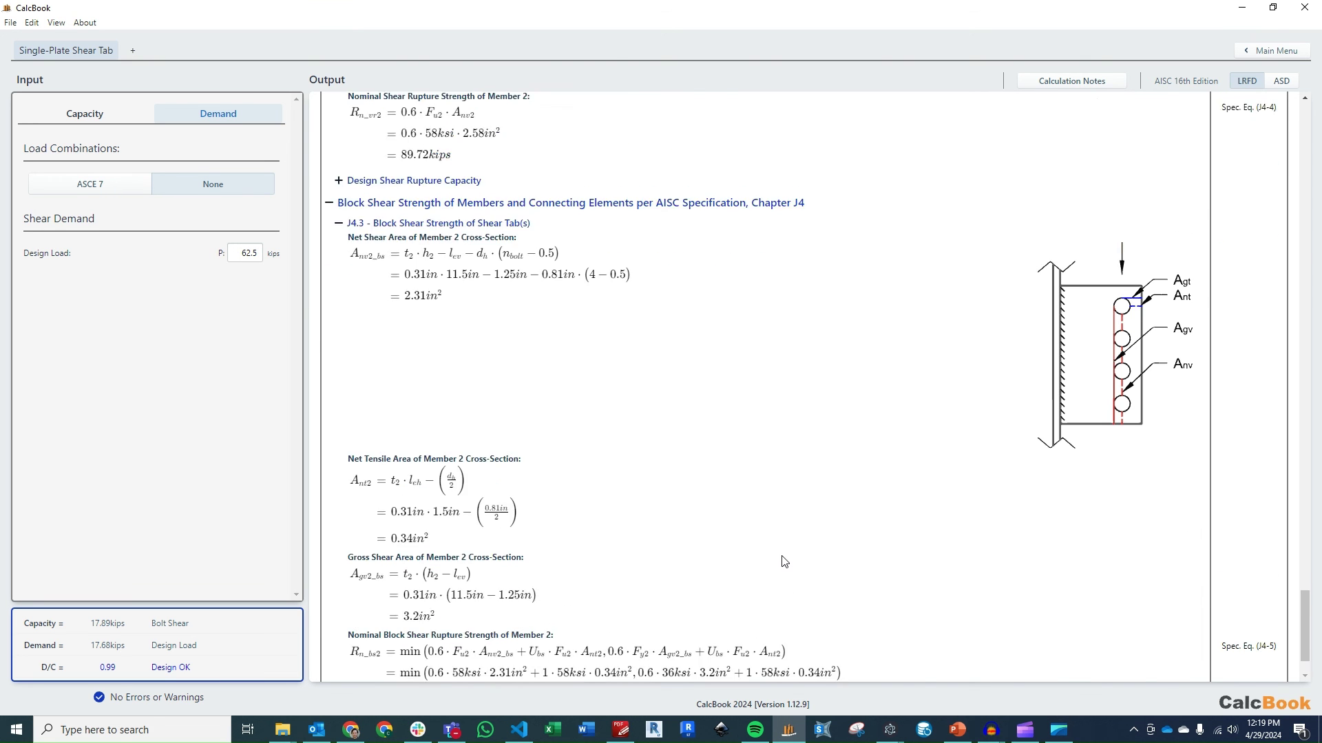